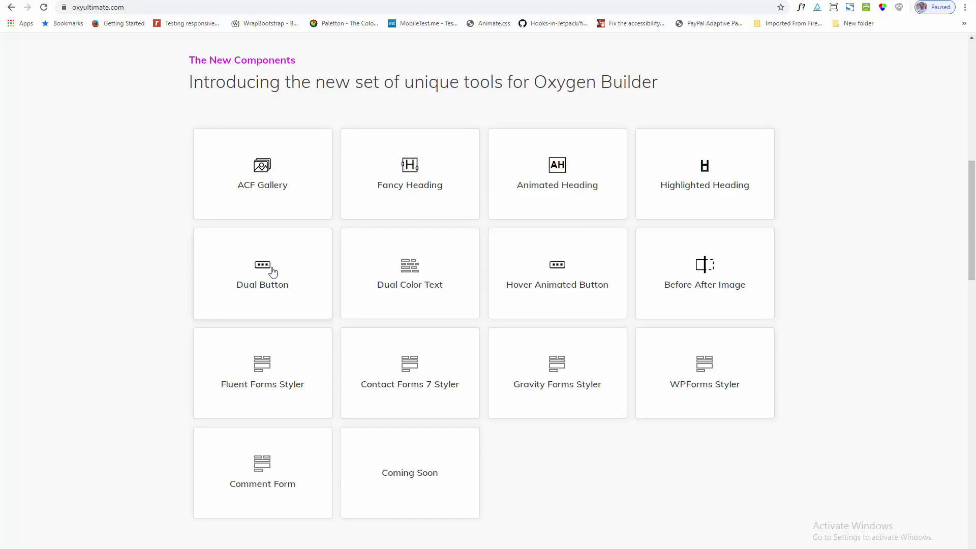
# - Open the test page in the Oxygen Builder editor from the OxyUltimate components page
pyautogui.click(200, 2)
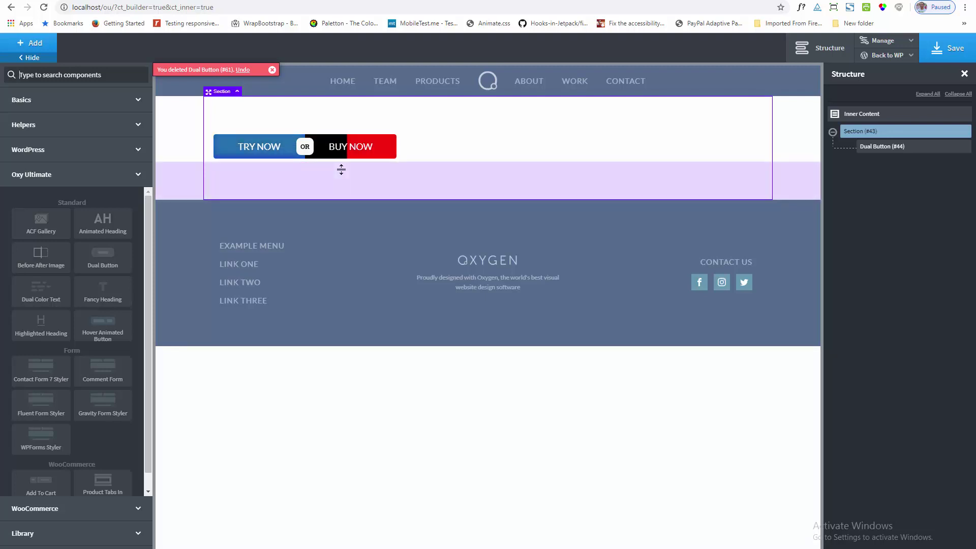
# - Add a new Dual Button and select Button 1's label text to replace it with Try Now
pyautogui.click(102, 260)
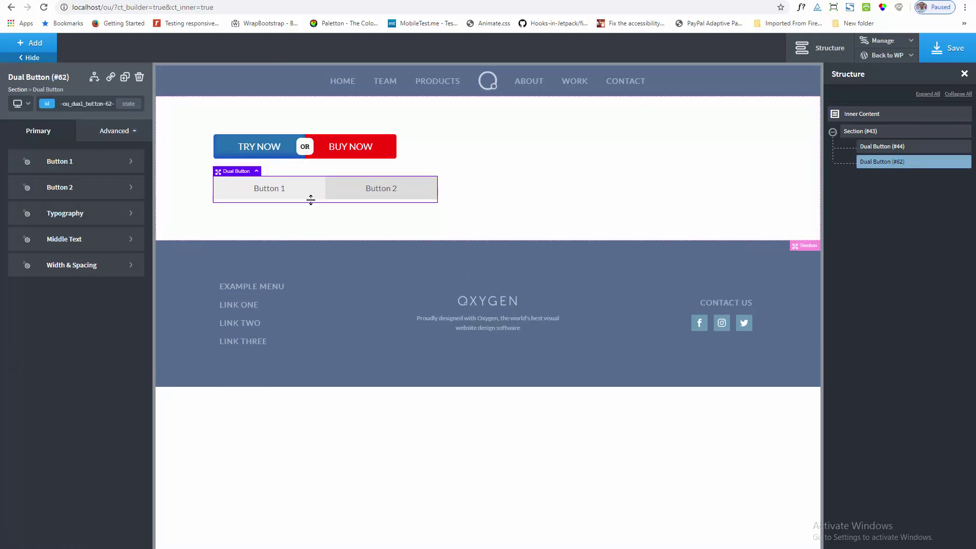
pyautogui.click(75, 162)
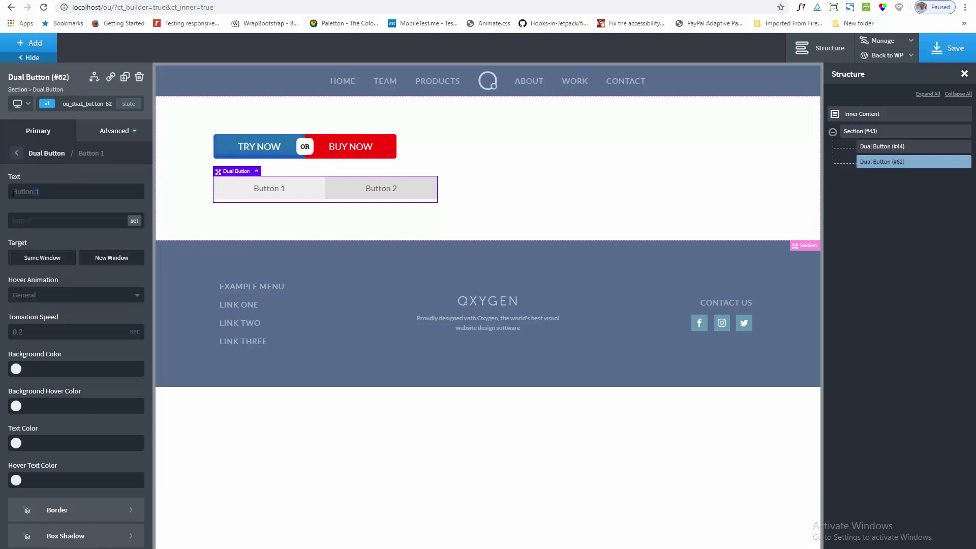
pyautogui.moveTo(12, 191); pyautogui.dragTo(10, 192)
pyautogui.write('Try')
pyautogui.write(' Now')
# - Set the Try Now button's URL to the Home page via the Insert/edit link dialog
pyautogui.click(133, 221)
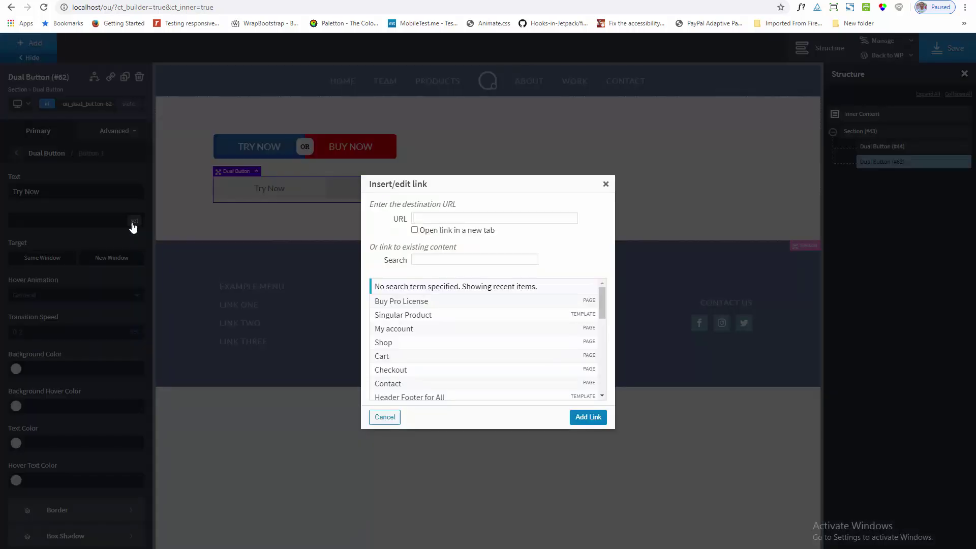
pyautogui.scroll(-2, 471, 311)
pyautogui.click(388, 324)
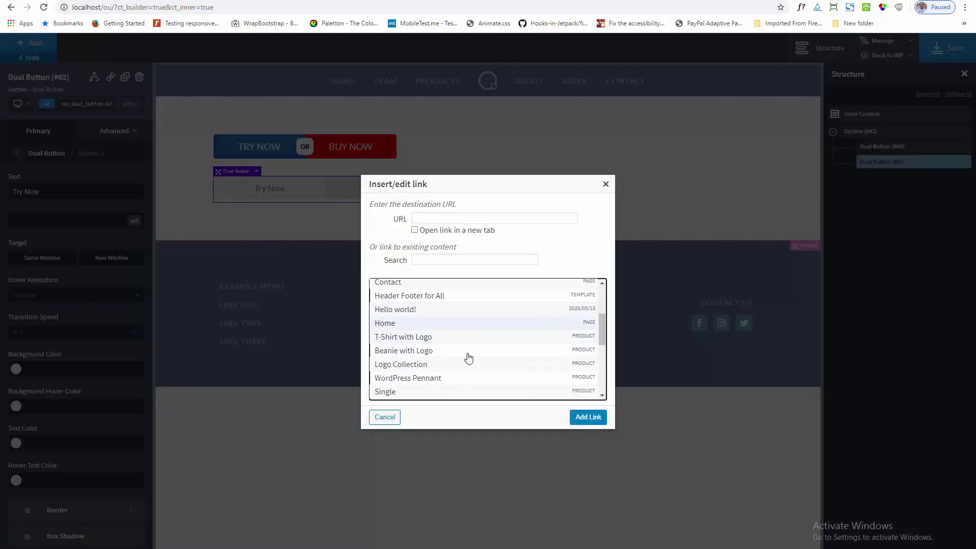
pyautogui.click(581, 419)
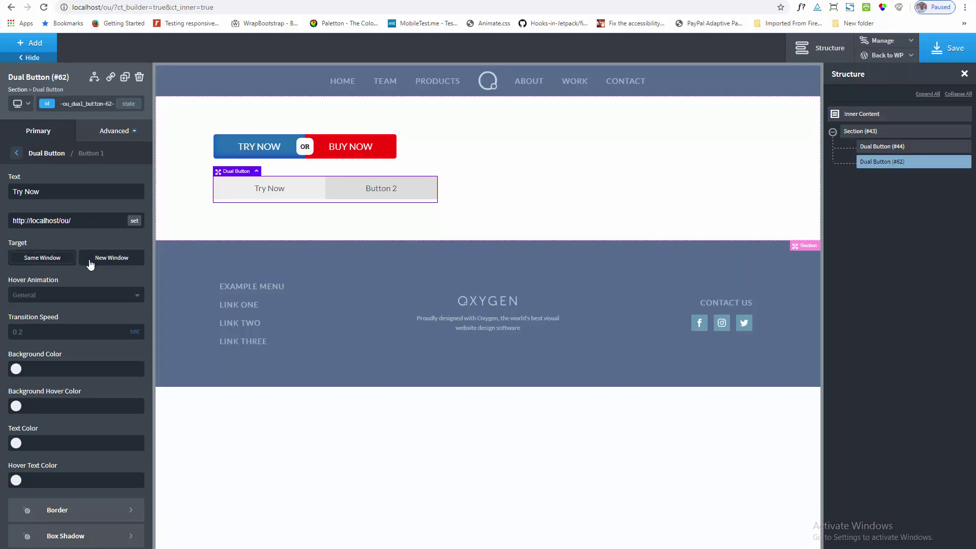
# - Choose the Sweep Left hover animation and set the transition speed to 0.4 s
pyautogui.click(46, 296)
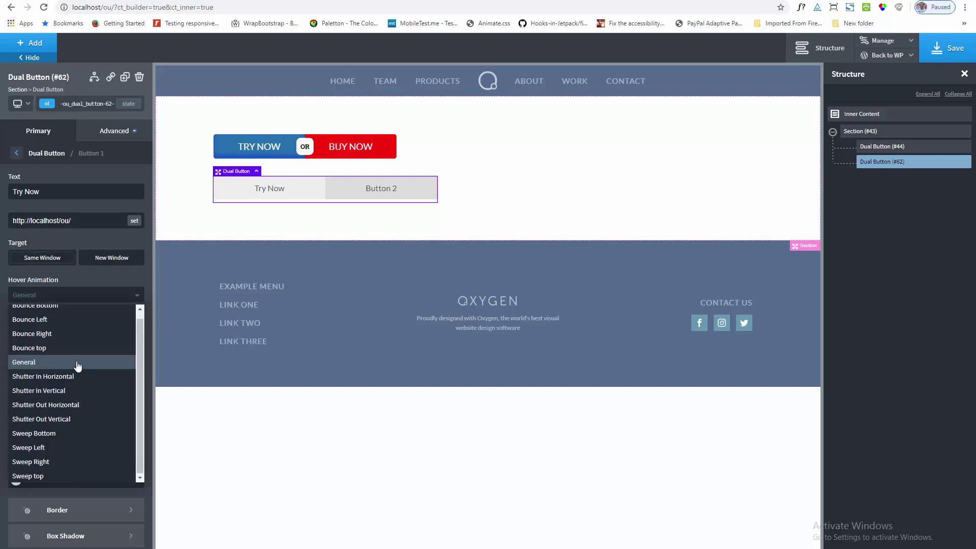
pyautogui.click(35, 450)
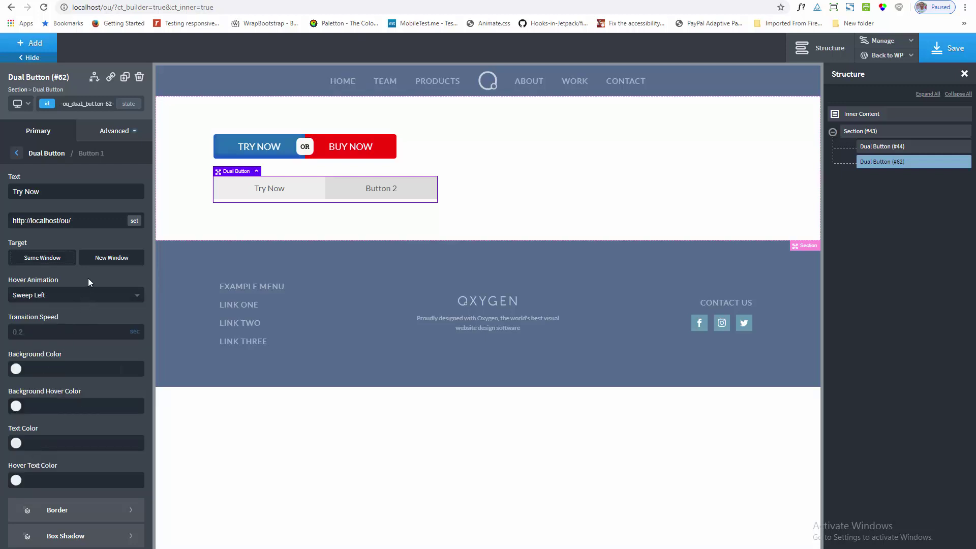
pyautogui.doubleClick(34, 333)
pyautogui.write('0.4')
# - Set the Try Now background colour to blue #1b71c6
pyautogui.click(16, 369)
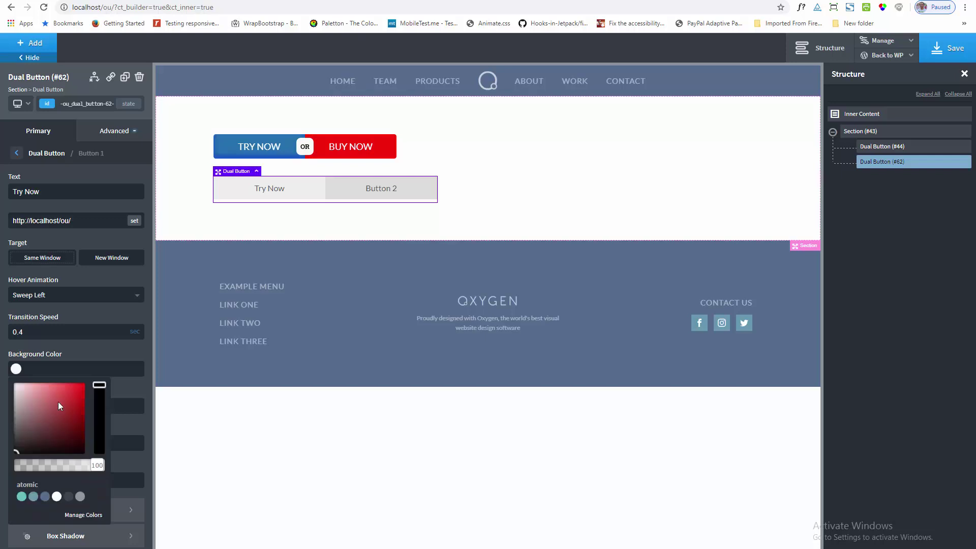
pyautogui.moveTo(58, 405); pyautogui.dragTo(83, 385)
pyautogui.click(100, 419)
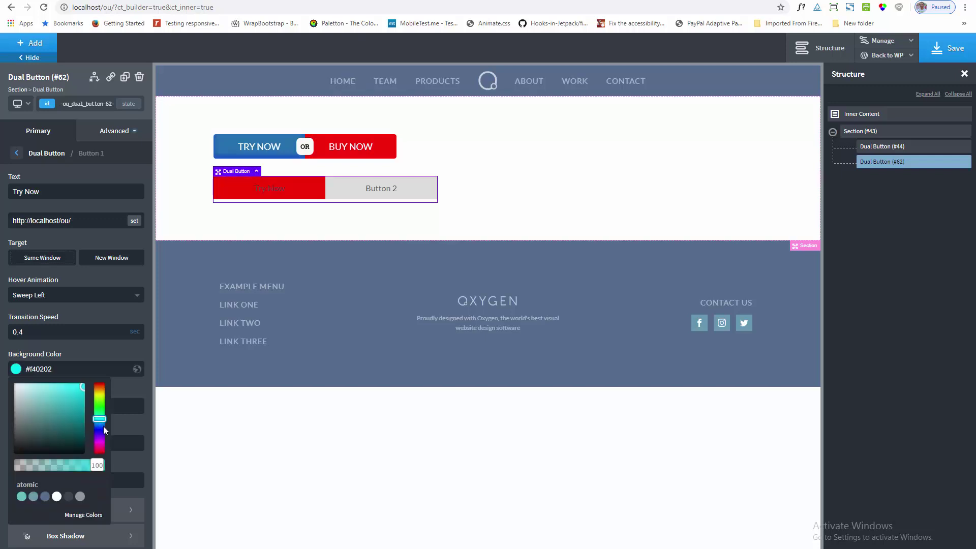
pyautogui.moveTo(103, 426); pyautogui.dragTo(74, 399)
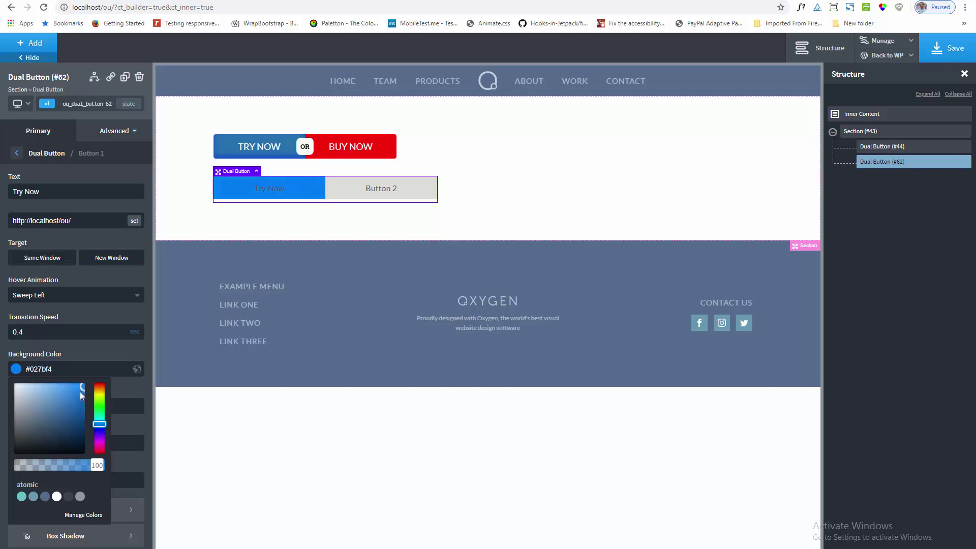
pyautogui.click(104, 350)
# - Set the hover background colour to near-black #020000 after first trying red
pyautogui.click(18, 410)
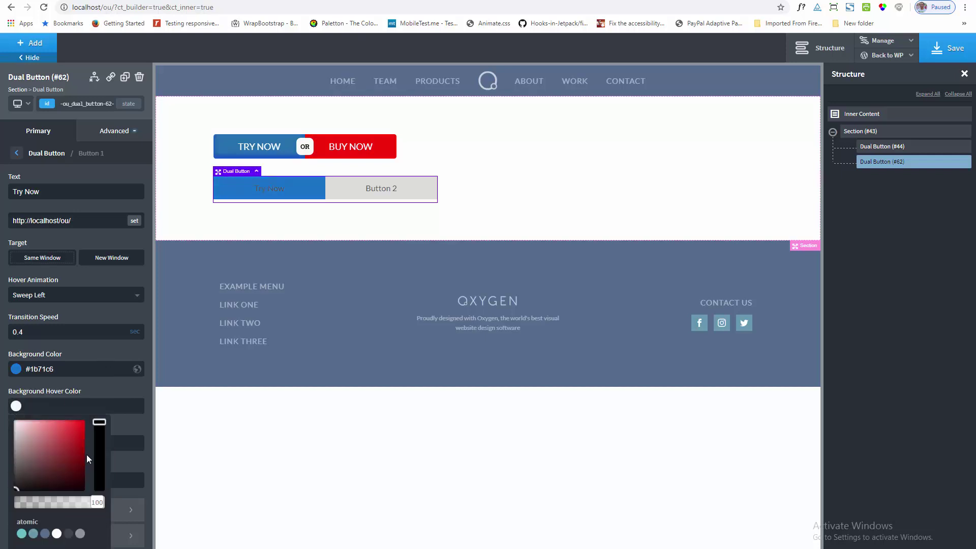
pyautogui.moveTo(83, 451); pyautogui.dragTo(82, 436)
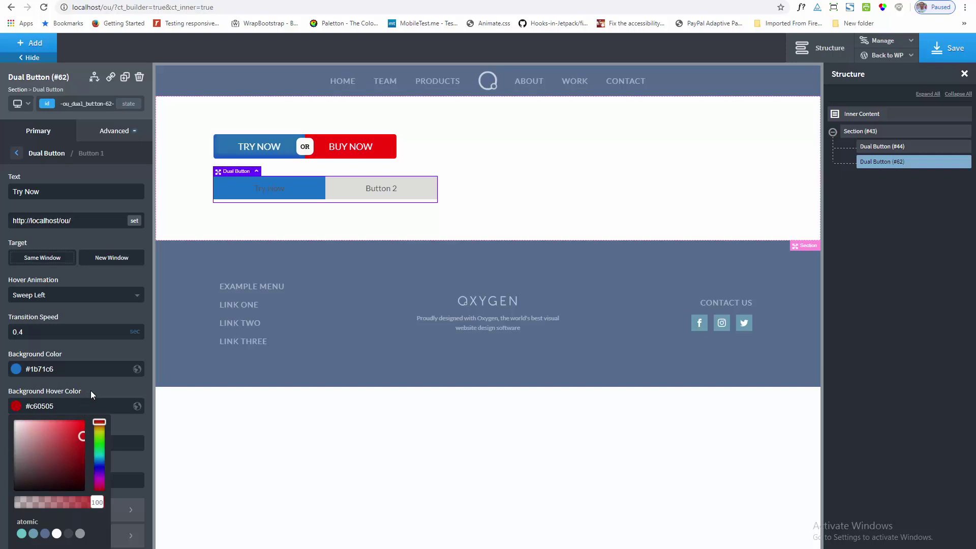
pyautogui.click(91, 390)
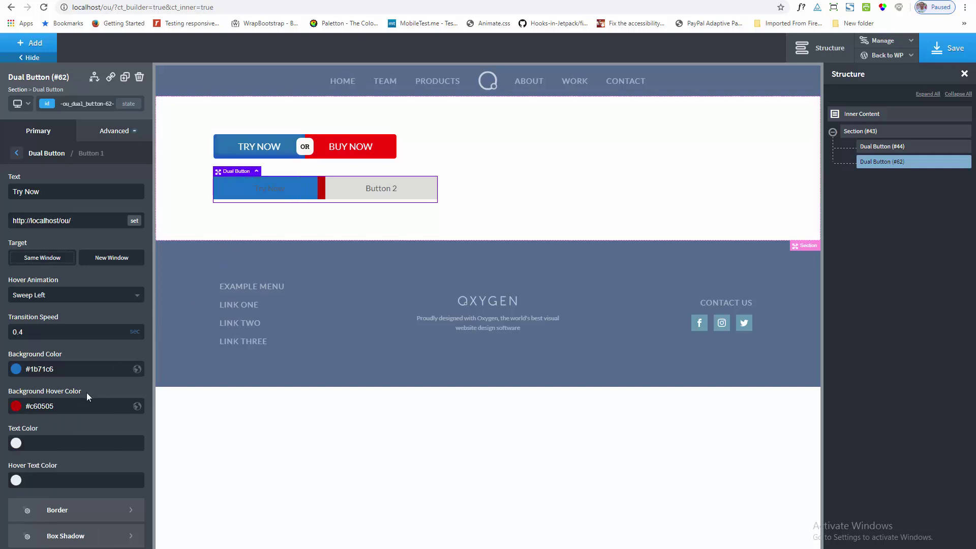
pyautogui.click(17, 407)
pyautogui.click(82, 490)
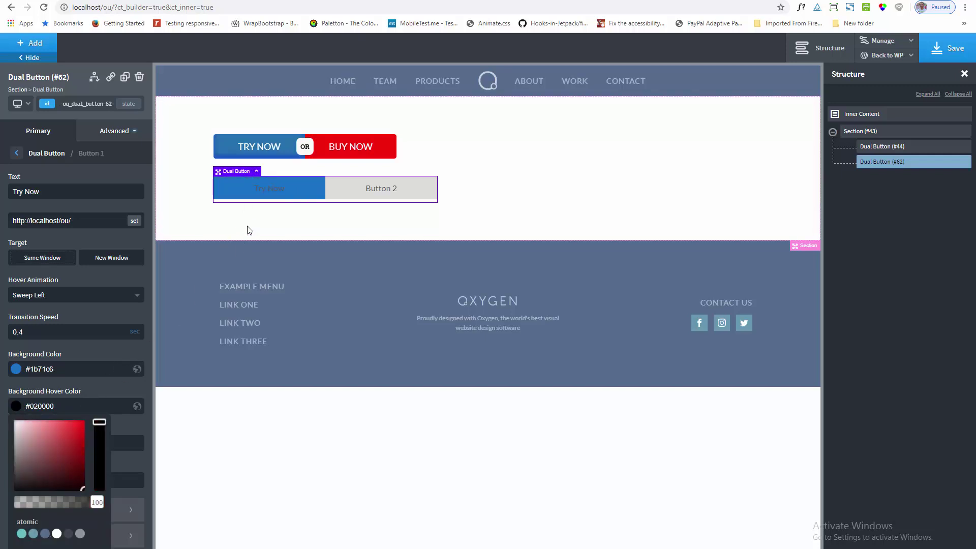
pyautogui.click(104, 387)
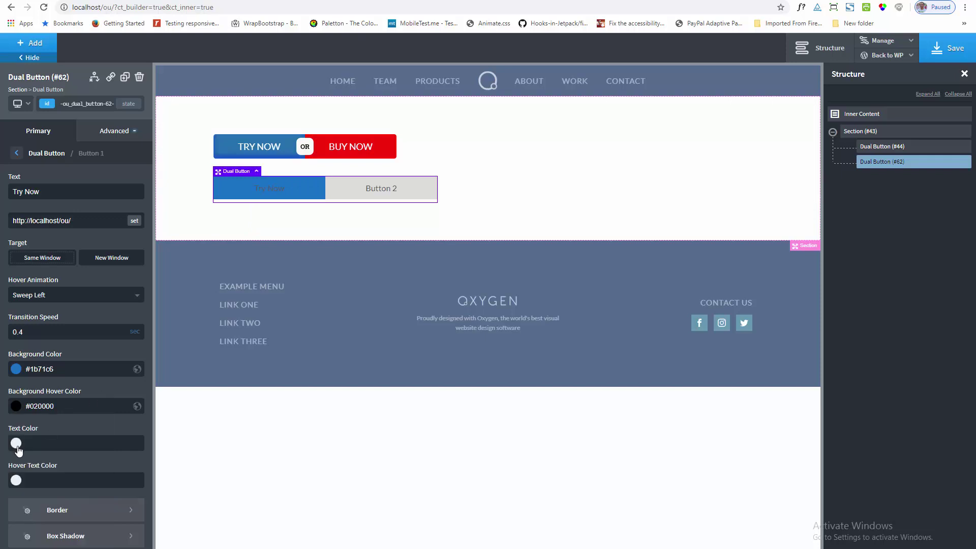
# - Set the text colour #f7f7f7 and hover text colour #fcfcfc, both near-white
pyautogui.click(17, 443)
pyautogui.click(15, 459)
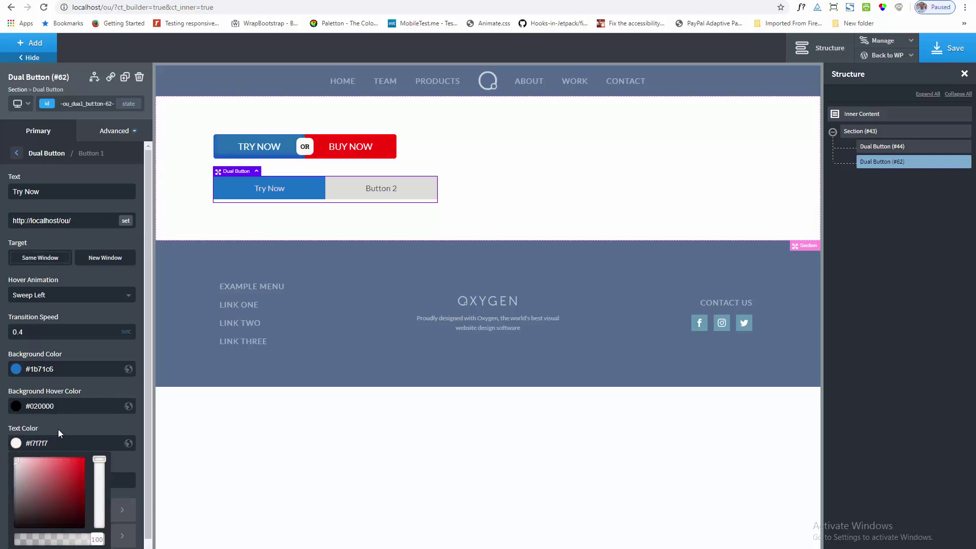
pyautogui.click(67, 422)
pyautogui.click(16, 479)
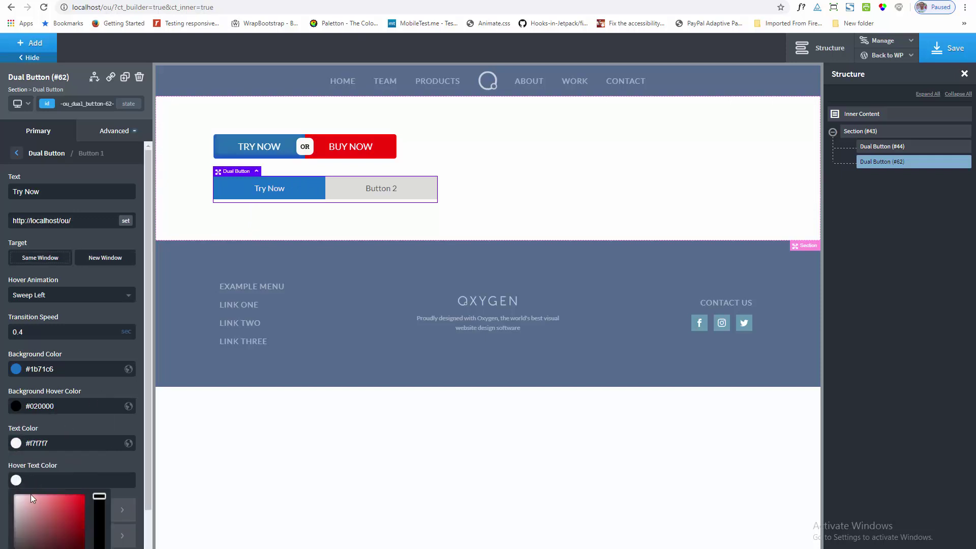
pyautogui.click(12, 499)
pyautogui.moveTo(12, 499); pyautogui.dragTo(10, 496)
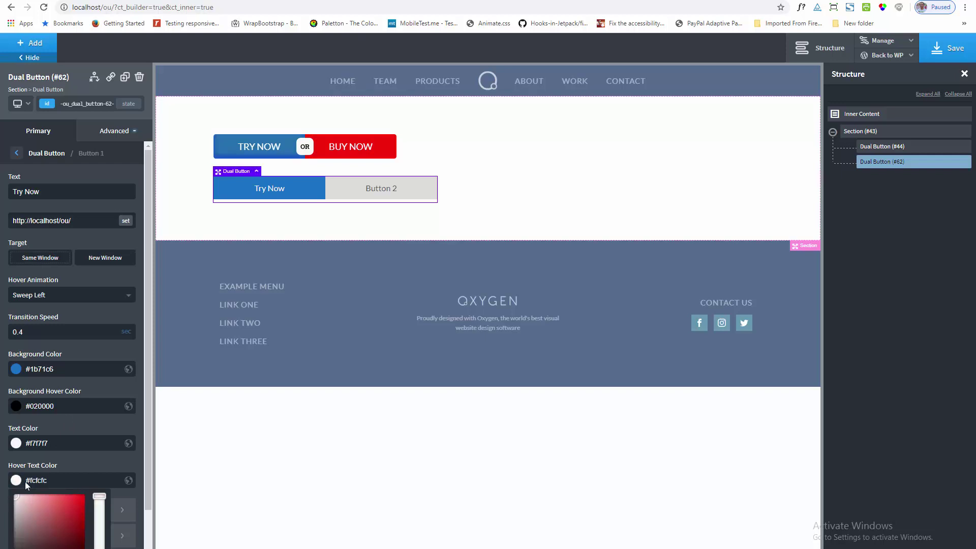
pyautogui.click(91, 456)
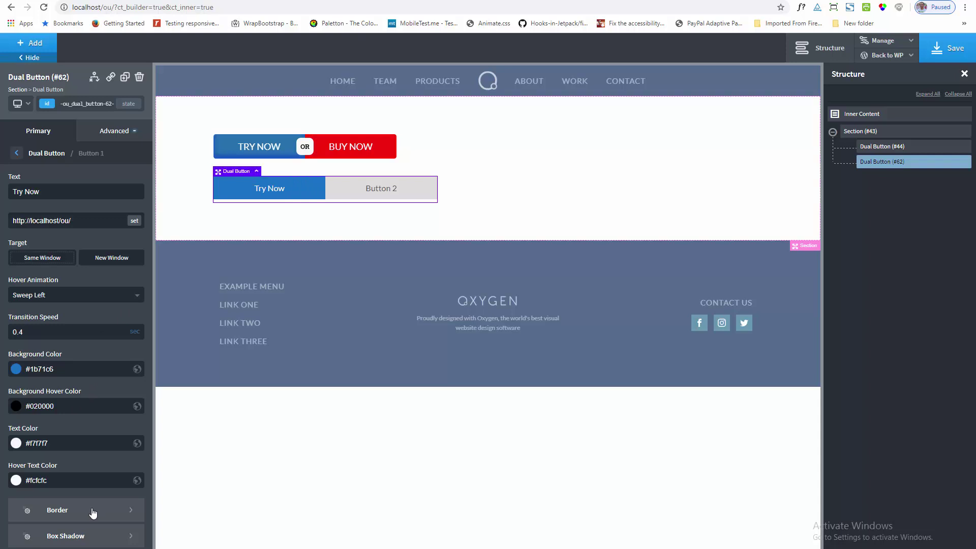
# - Show individual corner radii in Try Now's border settings for 5 px left corners
pyautogui.click(79, 517)
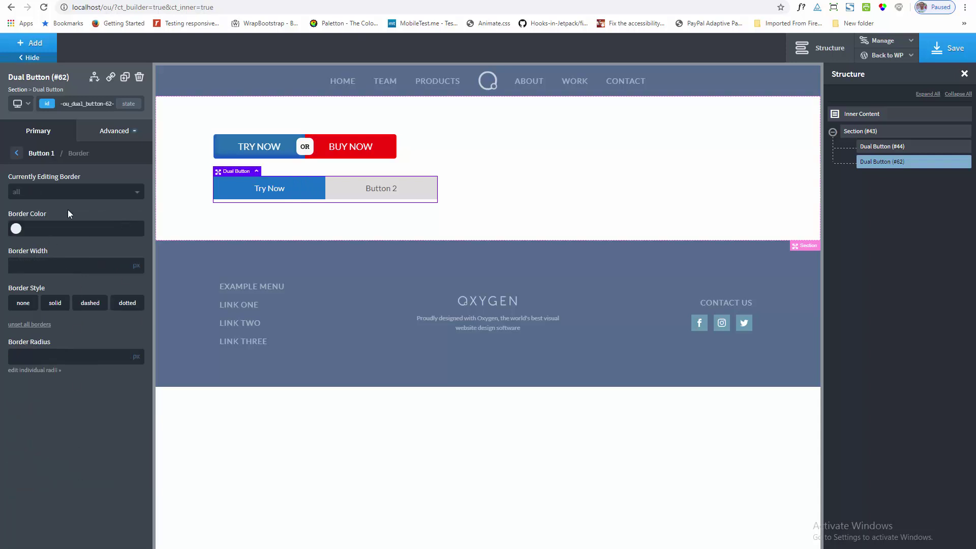
pyautogui.click(40, 370)
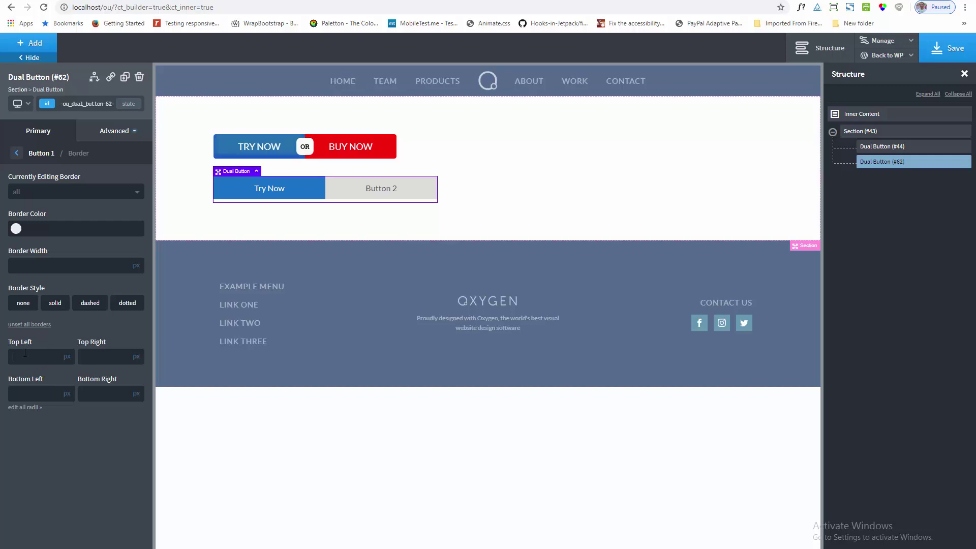
pyautogui.write('5')
pyautogui.write('5')
# - Add an inset box shadow with a purple colour, horizontal offset 0, vertical -10, blur 18
pyautogui.click(16, 155)
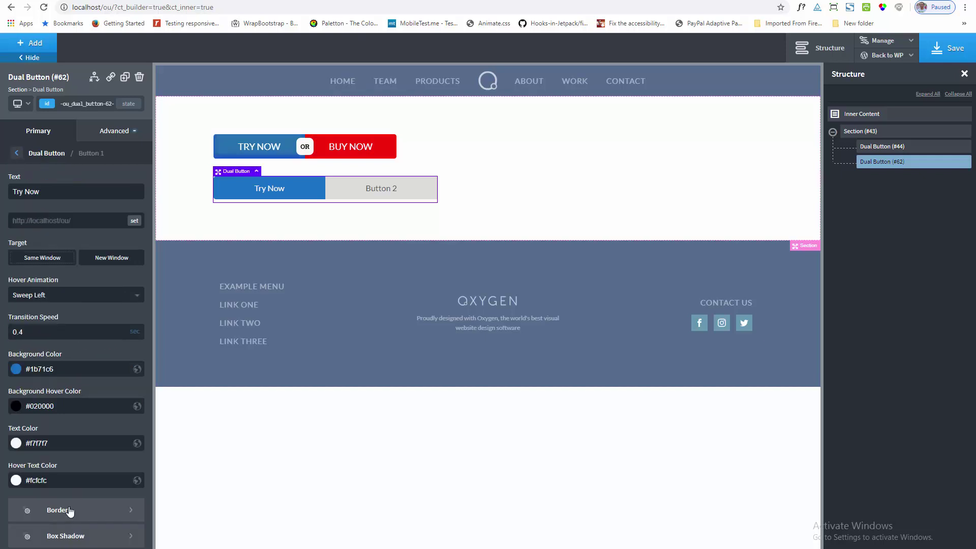
pyautogui.click(66, 537)
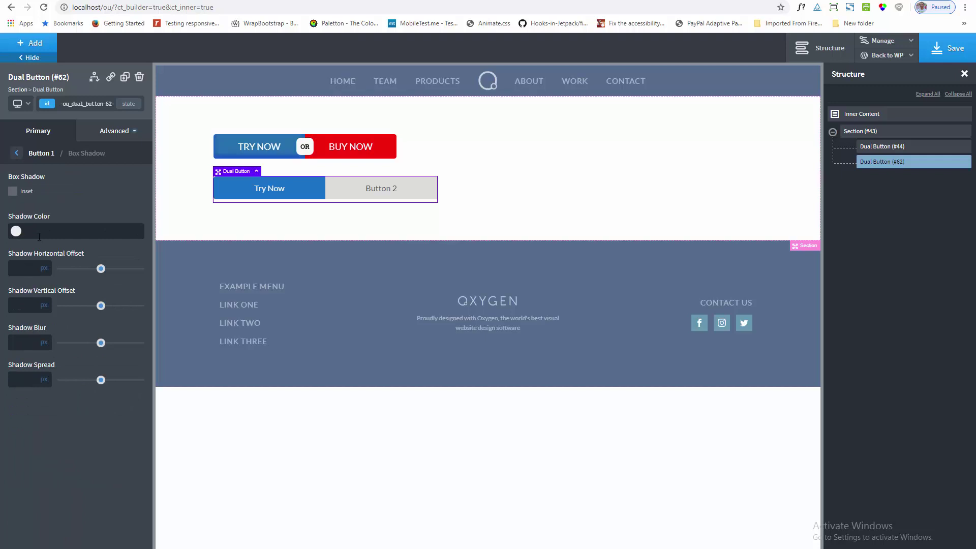
pyautogui.click(16, 231)
pyautogui.click(99, 295)
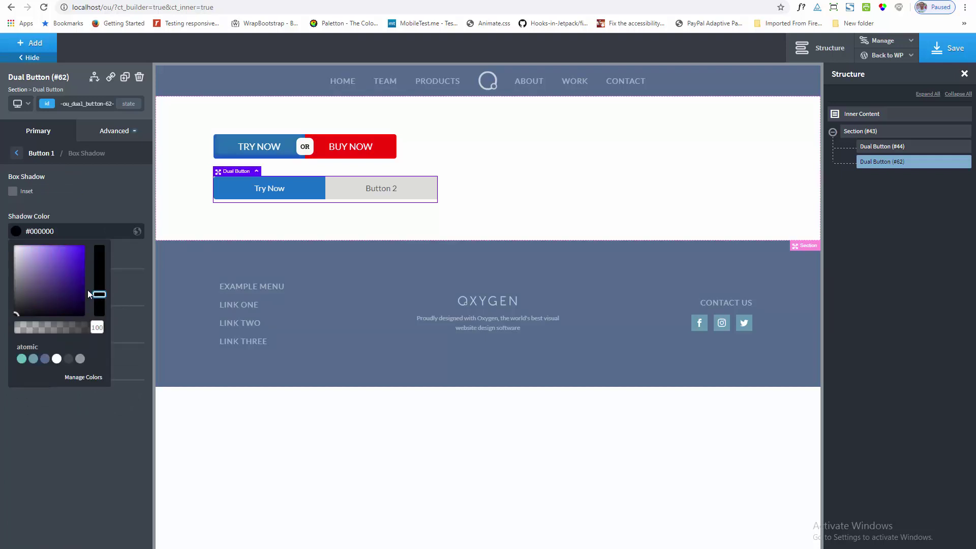
pyautogui.click(80, 252)
pyautogui.click(12, 192)
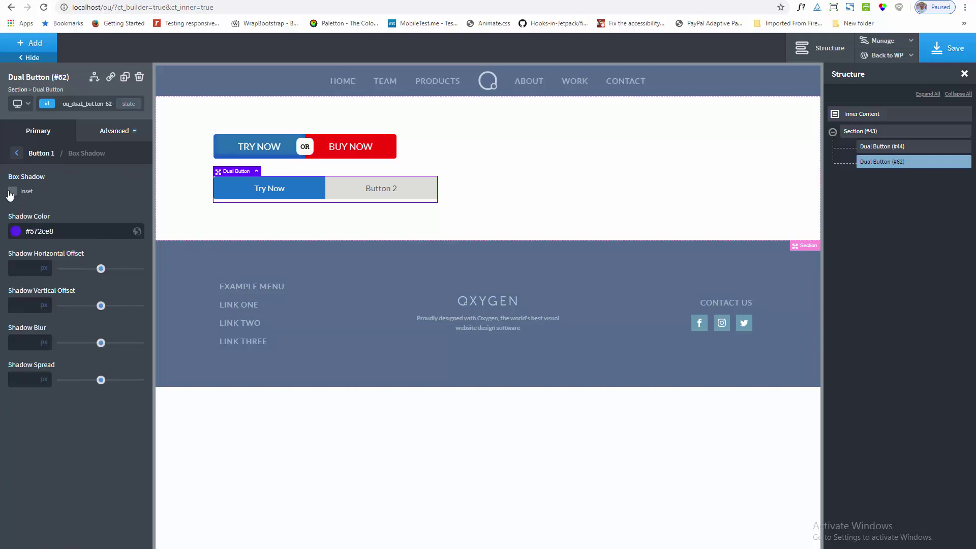
pyautogui.click(32, 267)
pyautogui.write('0-10')
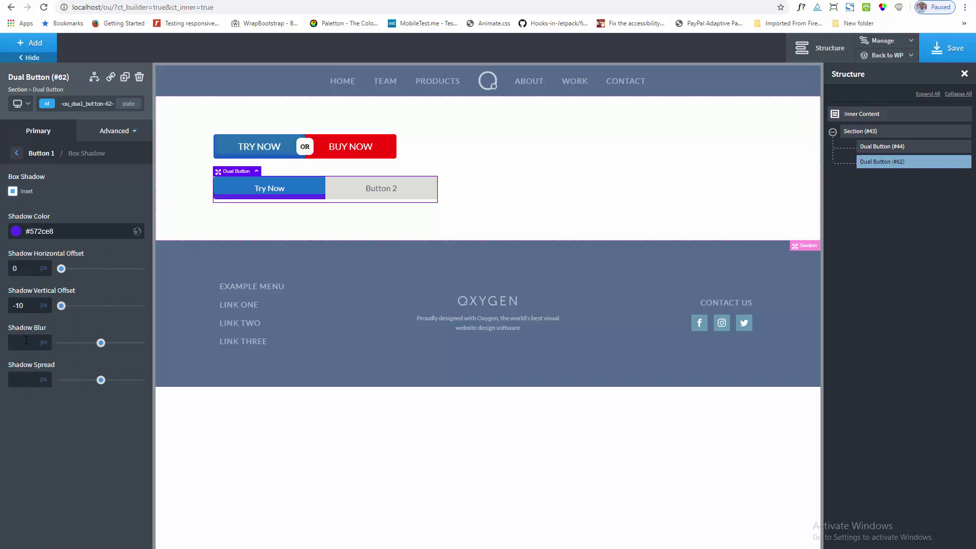
pyautogui.write('8')
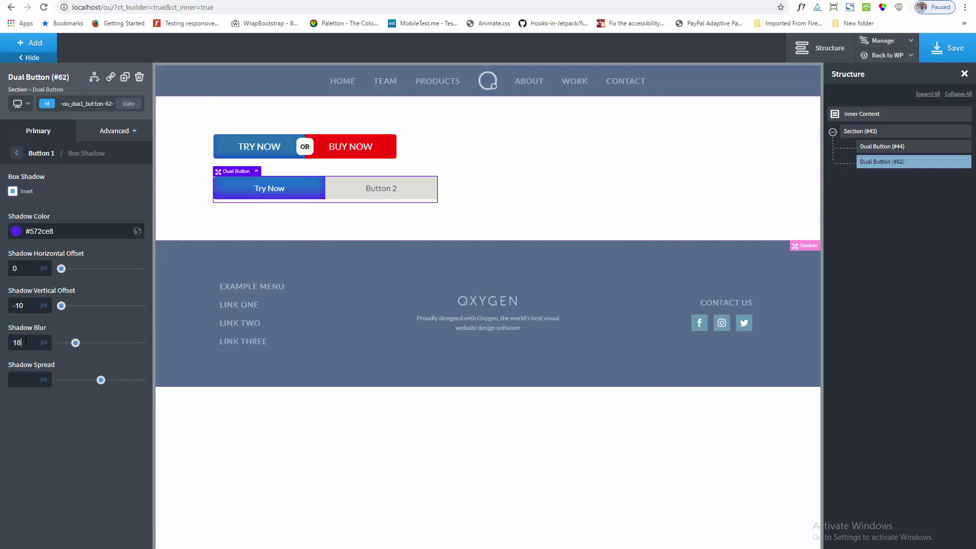
# - Change the shadow colour from purple to blue #255dbc
pyautogui.click(15, 231)
pyautogui.click(77, 269)
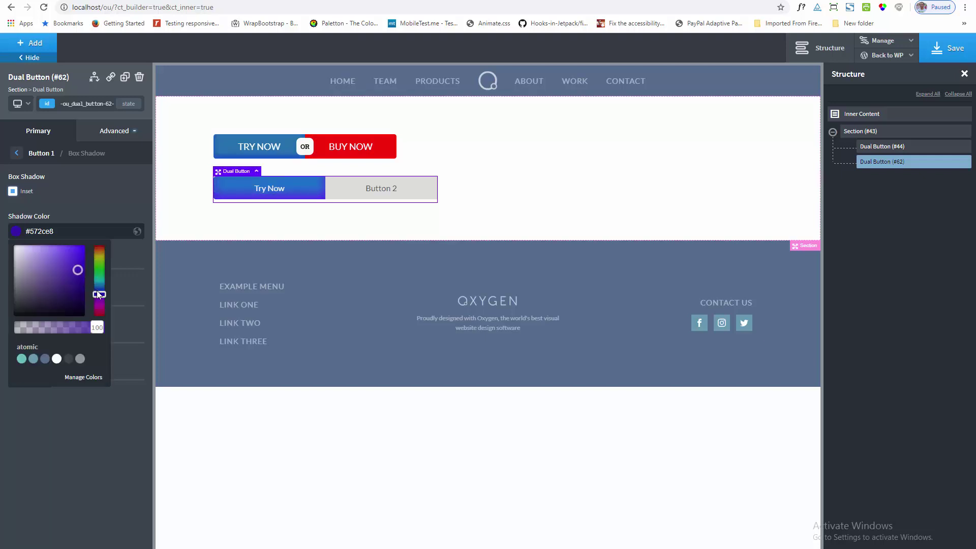
pyautogui.moveTo(100, 293); pyautogui.dragTo(72, 264)
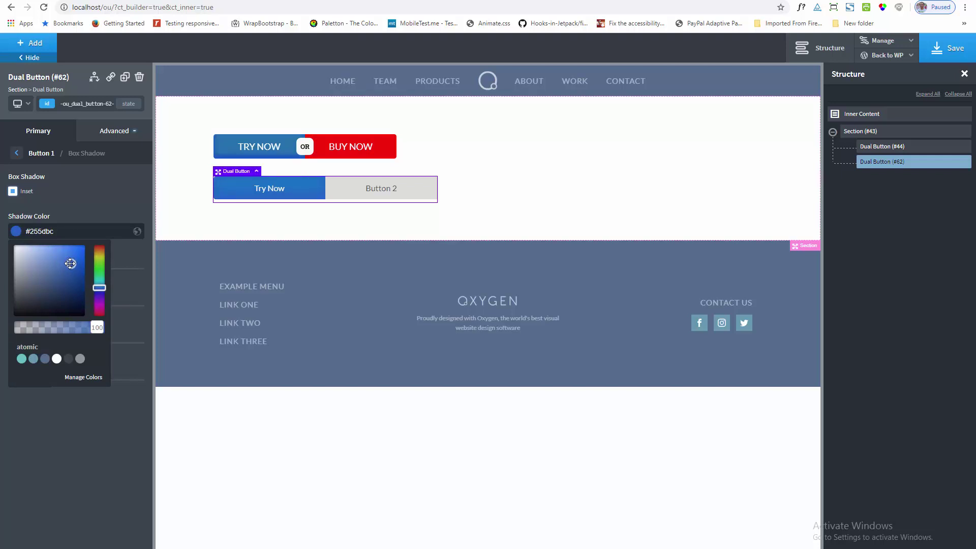
pyautogui.click(104, 204)
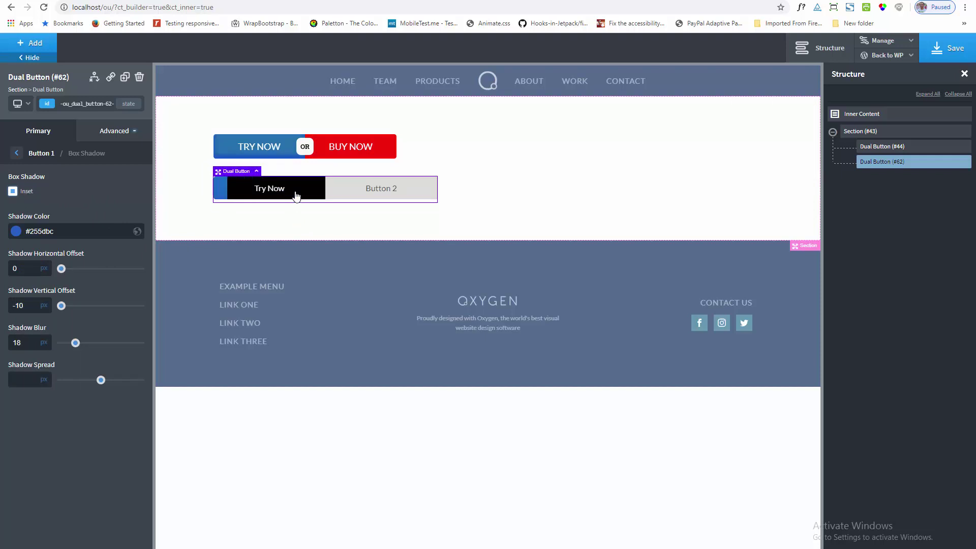
# - Go to Button 2's settings and relabel it My Account
pyautogui.click(16, 155)
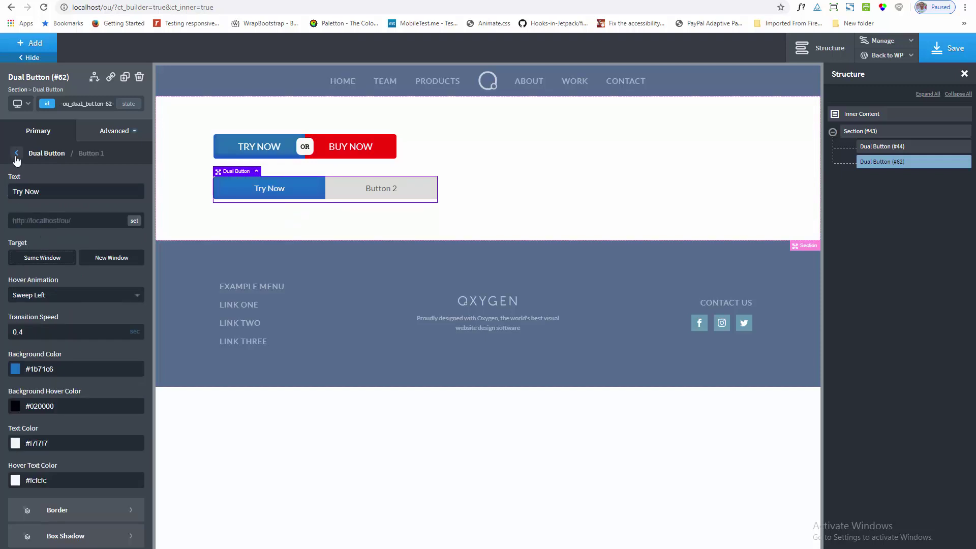
pyautogui.click(16, 155)
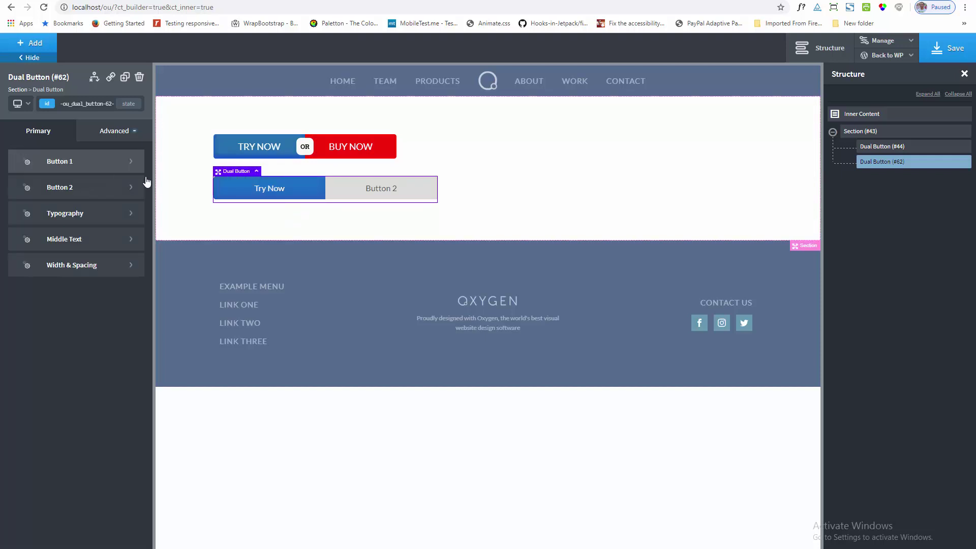
pyautogui.click(78, 195)
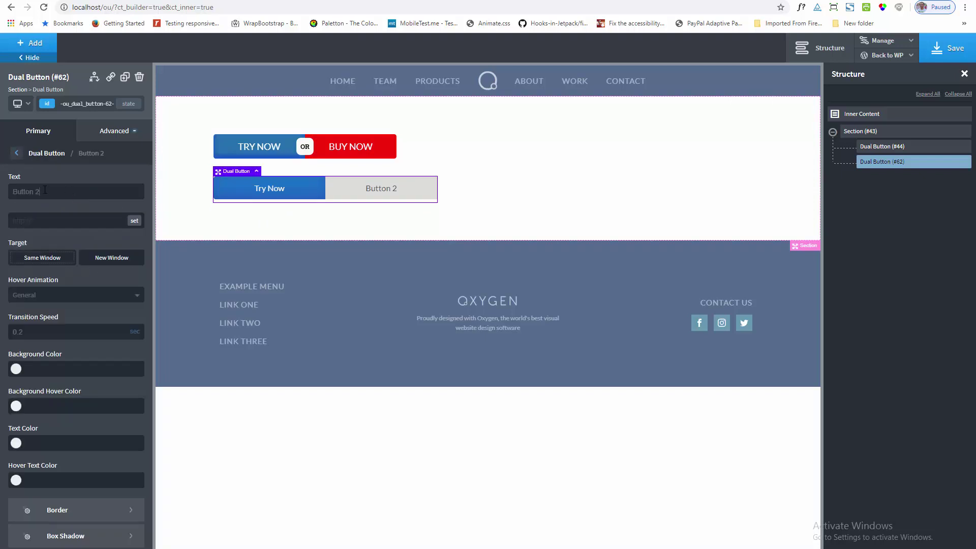
pyautogui.write('My')
pyautogui.write(' Account')
# - Link the My Account button to the My account page
pyautogui.click(133, 221)
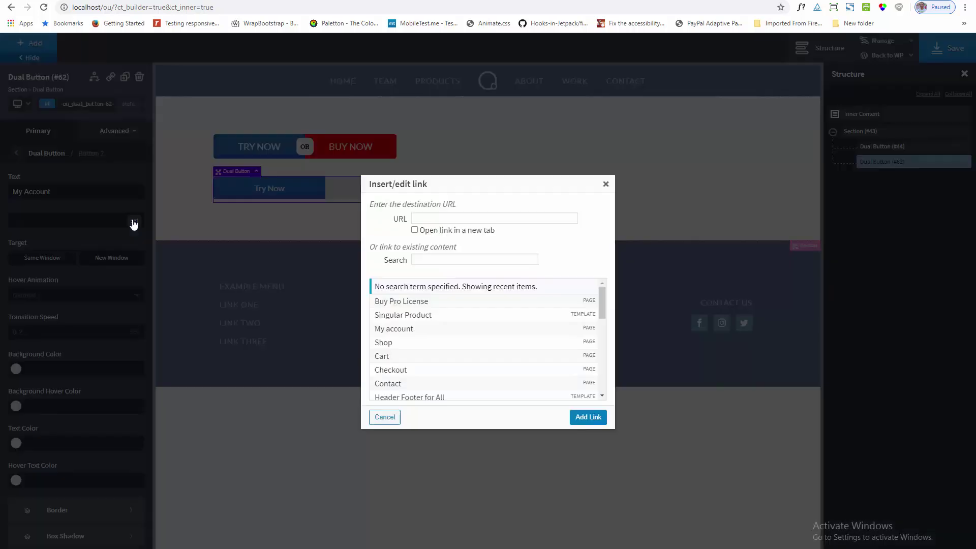
pyautogui.click(404, 329)
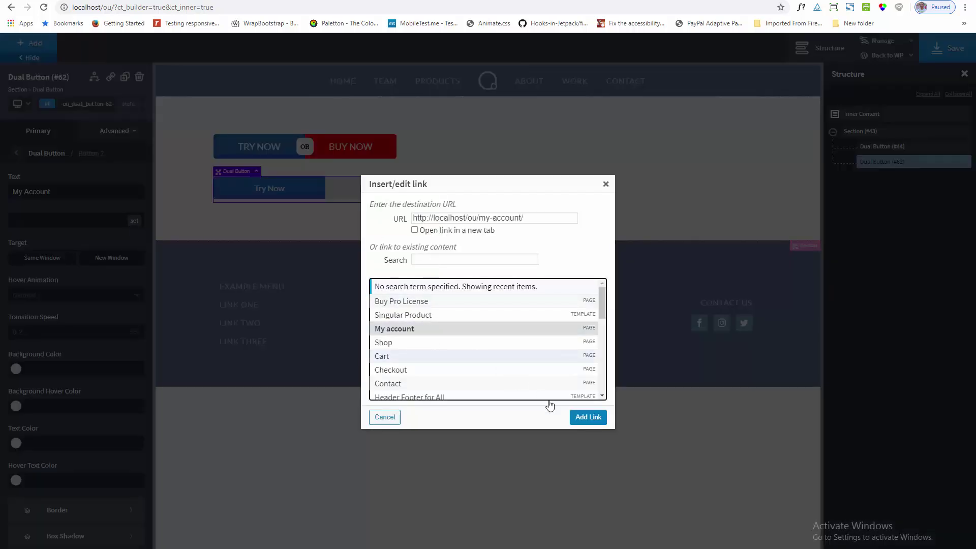
pyautogui.click(587, 416)
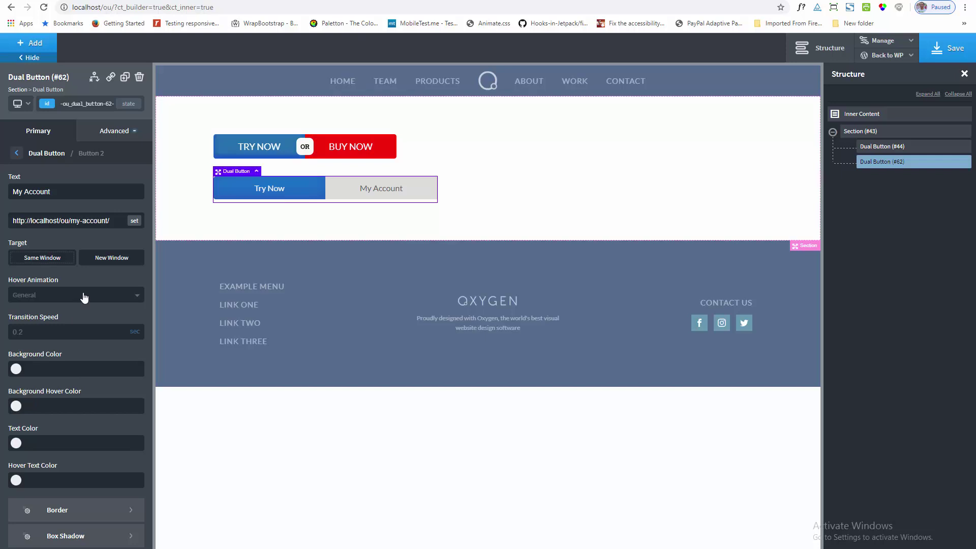
# - Give My Account a Sweep Right hover animation and a green #10ed73 background
pyautogui.click(38, 299)
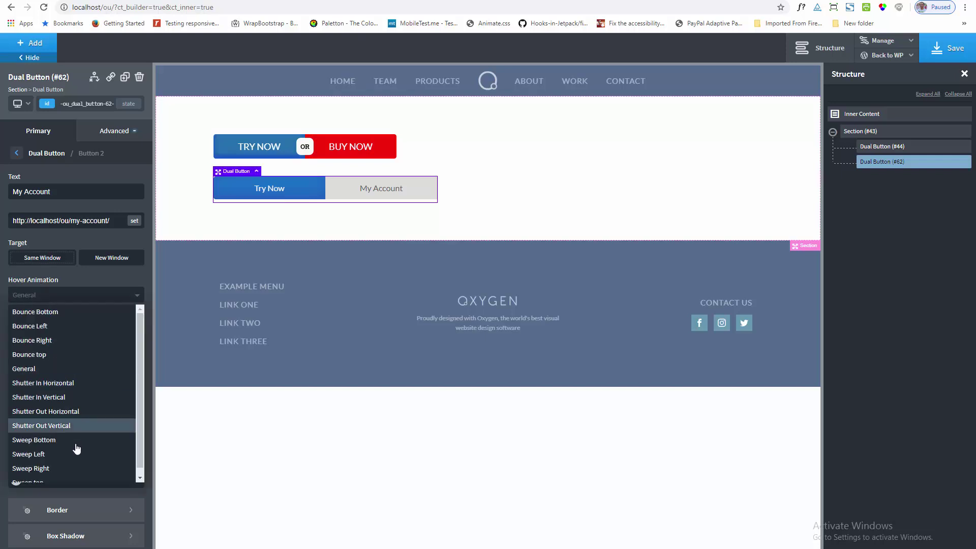
pyautogui.click(61, 468)
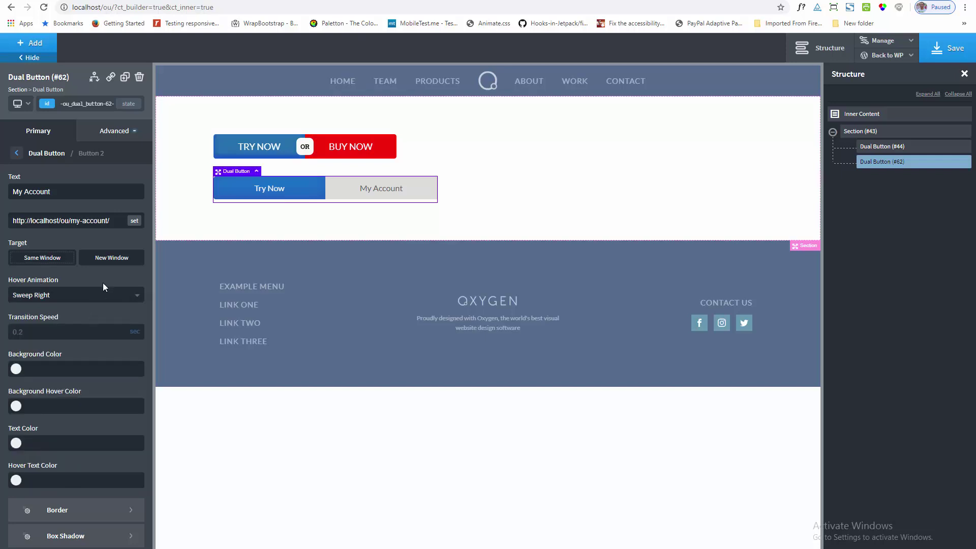
pyautogui.click(16, 368)
pyautogui.moveTo(100, 389); pyautogui.dragTo(99, 411)
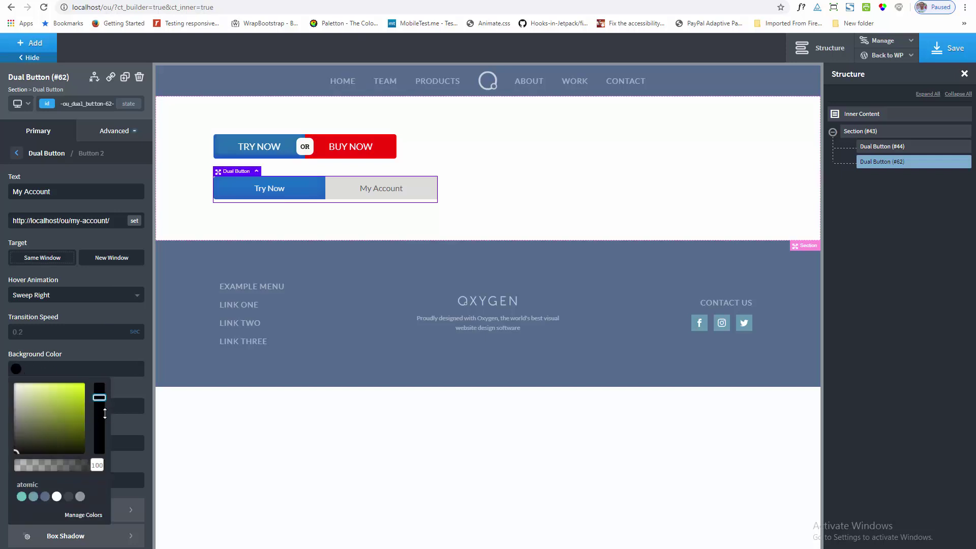
pyautogui.click(79, 384)
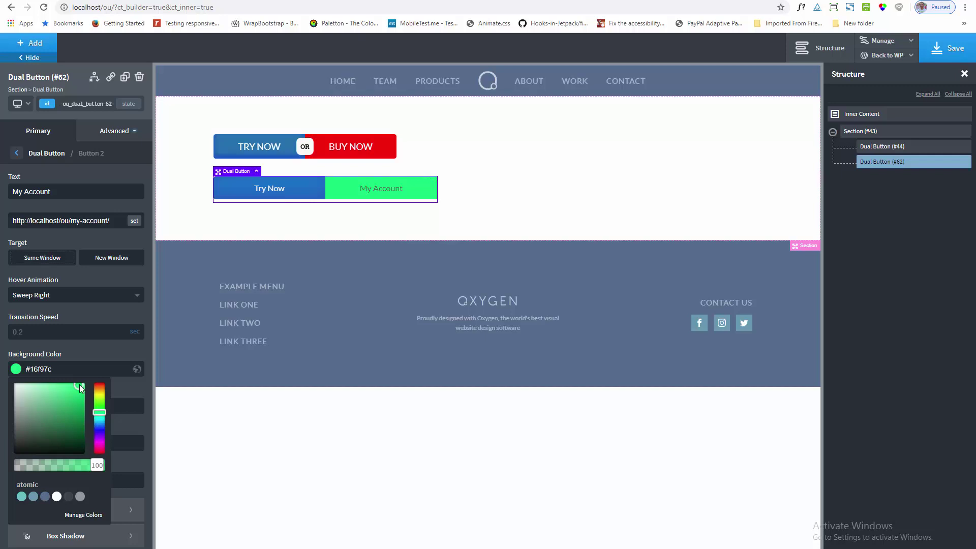
pyautogui.click(81, 388)
pyautogui.click(87, 350)
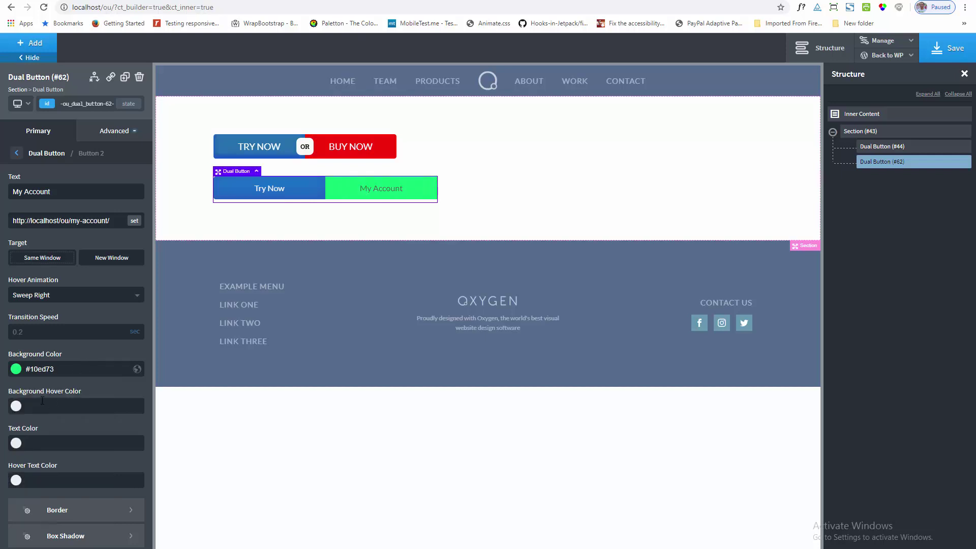
# - Set the hover background to darker green #46a310 and both text colours to white
pyautogui.click(17, 408)
pyautogui.moveTo(99, 421); pyautogui.dragTo(100, 439)
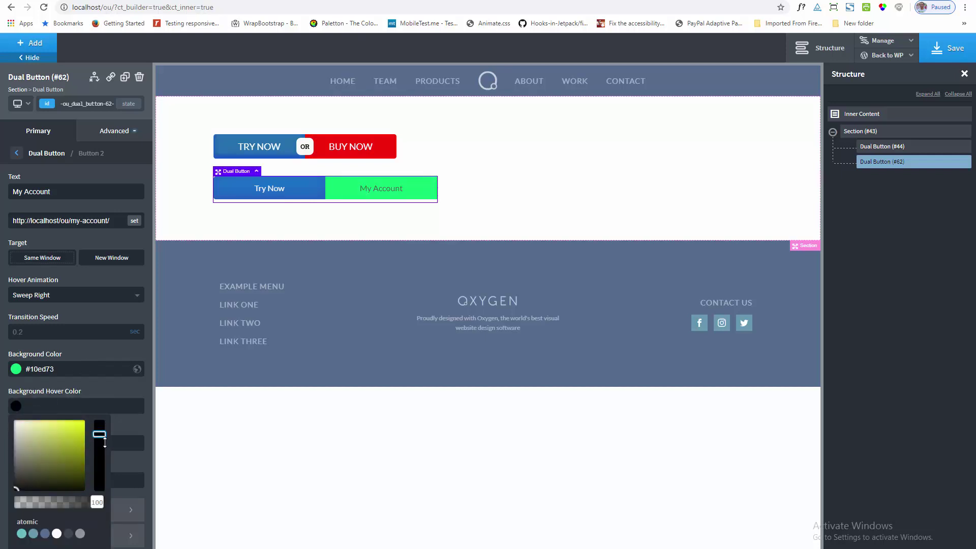
pyautogui.click(78, 446)
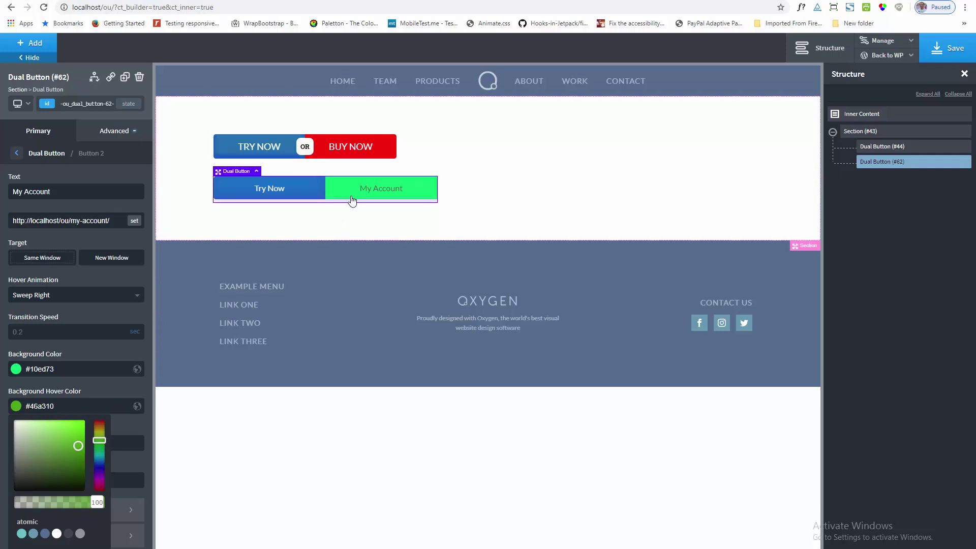
pyautogui.click(99, 350)
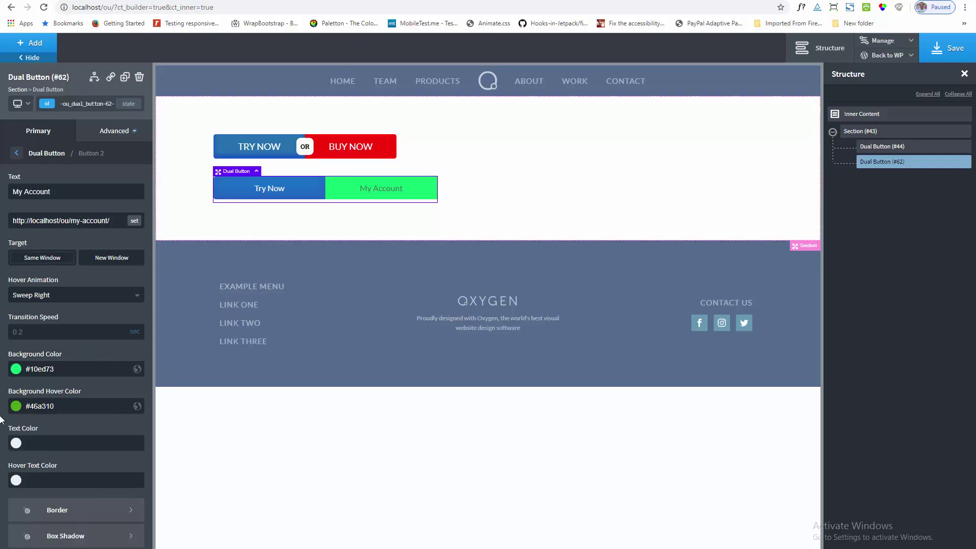
pyautogui.click(16, 443)
pyautogui.click(85, 425)
pyautogui.click(16, 480)
pyautogui.click(99, 503)
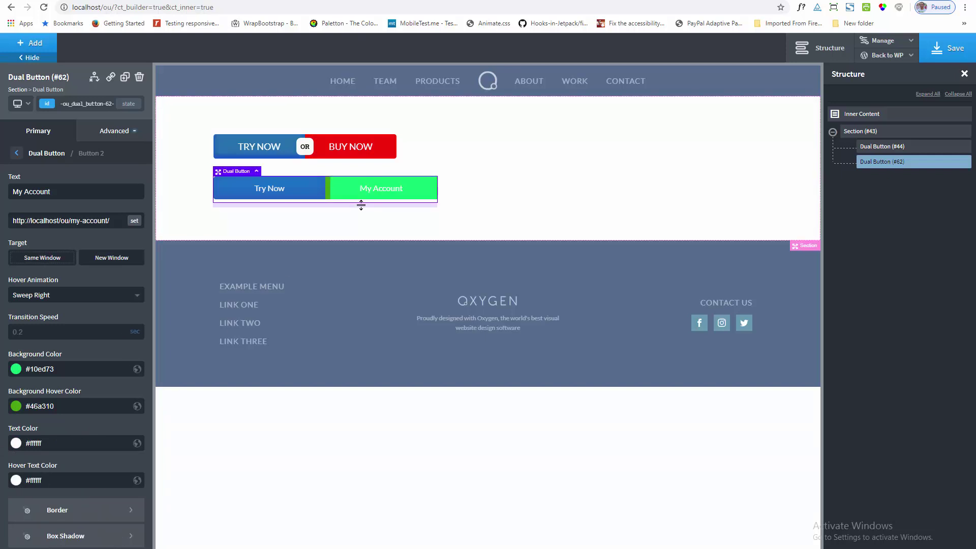
# - In Width & Spacing set button width 120 px, gap 0 and responsive breakpoint 0
pyautogui.click(17, 154)
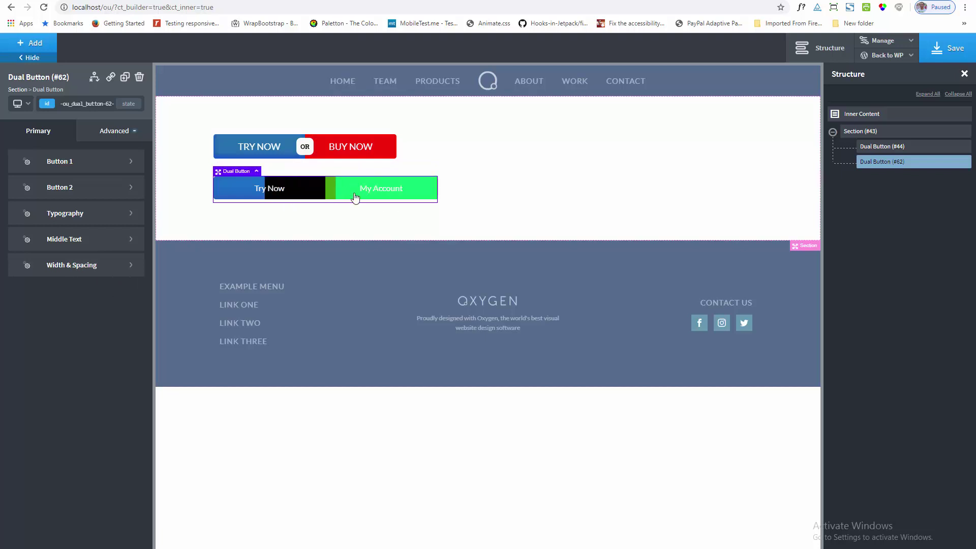
pyautogui.click(87, 268)
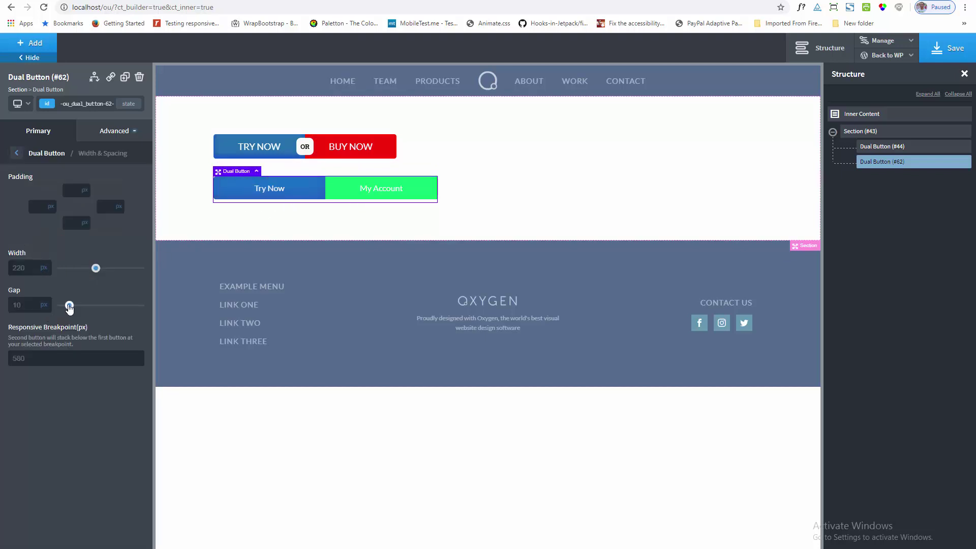
pyautogui.moveTo(69, 307)
pyautogui.mouseDown()
pyautogui.moveTo(114, 313)
pyautogui.moveTo(79, 320)
pyautogui.mouseUp()
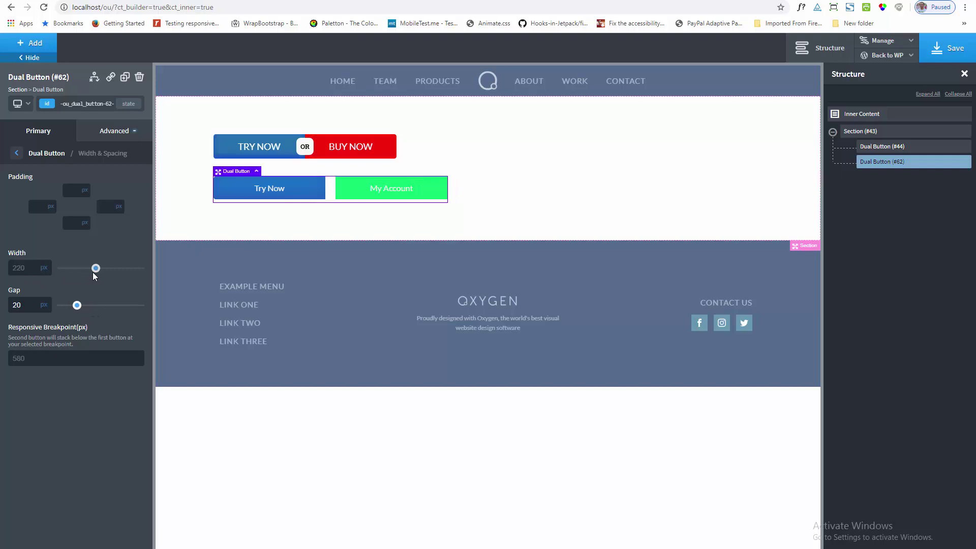
pyautogui.moveTo(96, 275); pyautogui.dragTo(96, 277)
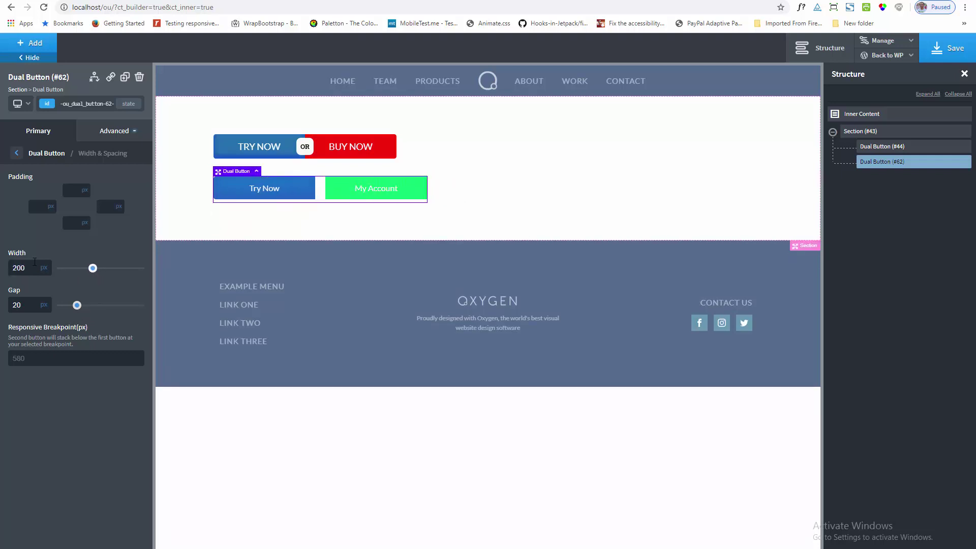
pyautogui.doubleClick(28, 268)
pyautogui.write('1')
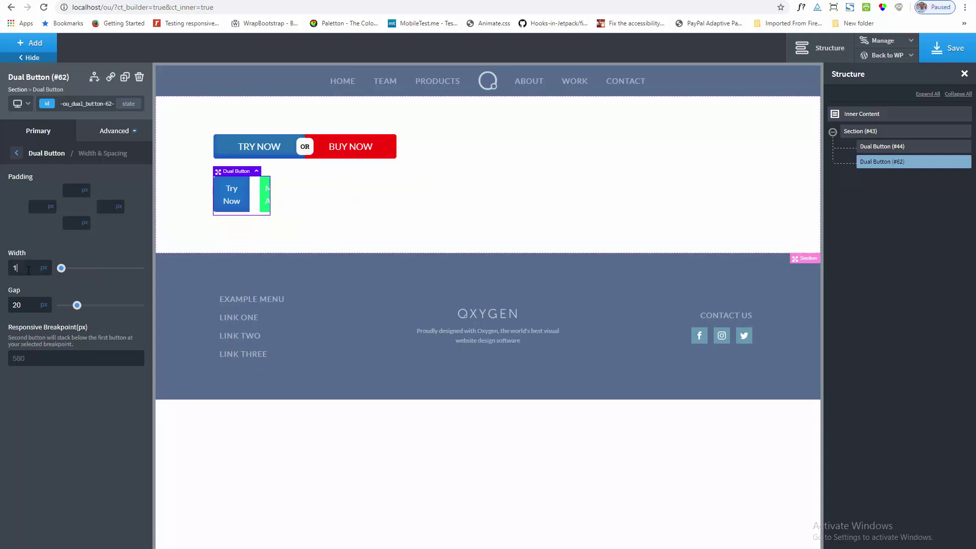
pyautogui.write('20')
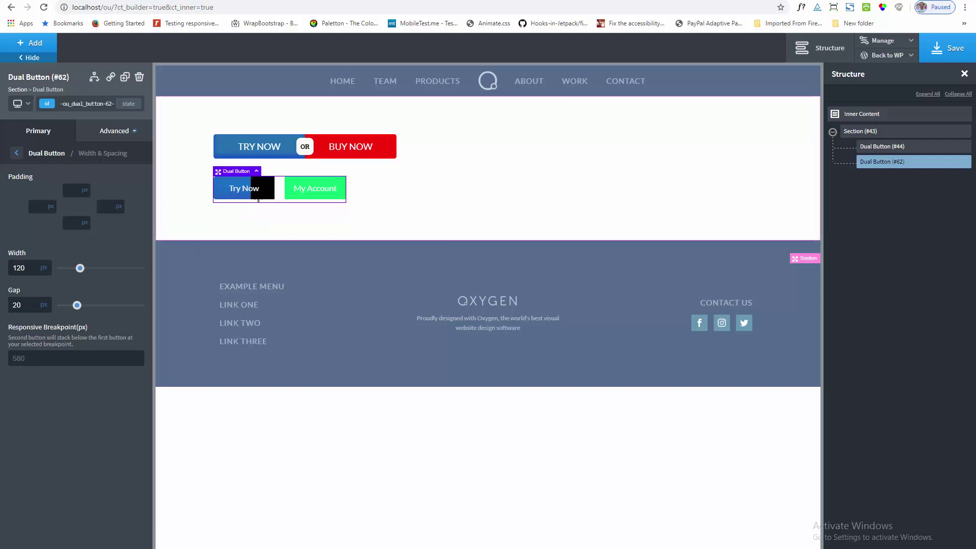
pyautogui.click(43, 357)
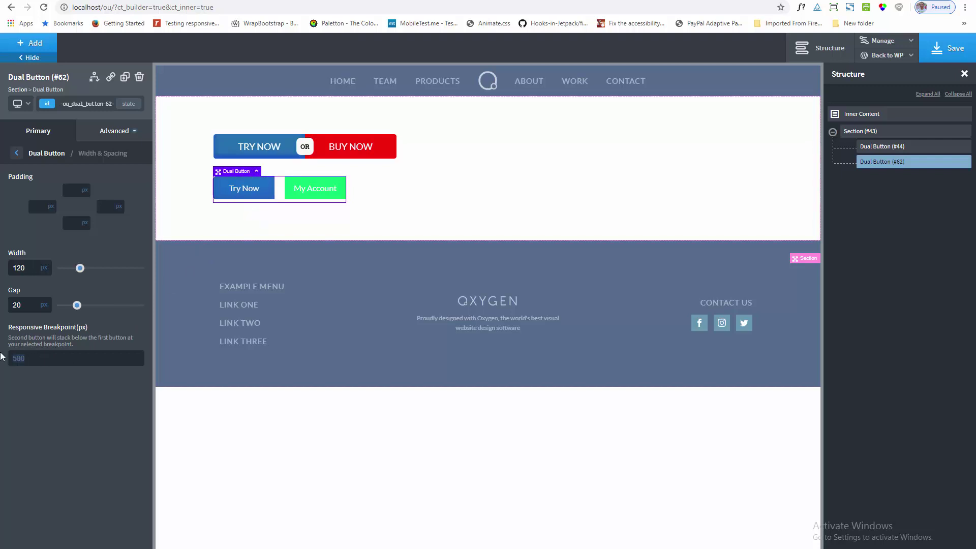
pyautogui.write('0')
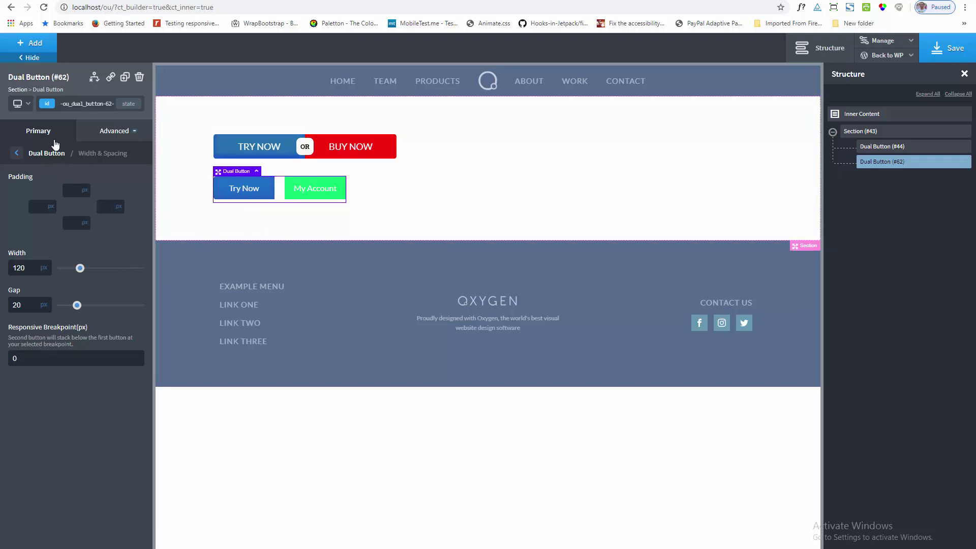
# - Preview the joined buttons at less than 480px, then return to All devices
pyautogui.click(20, 103)
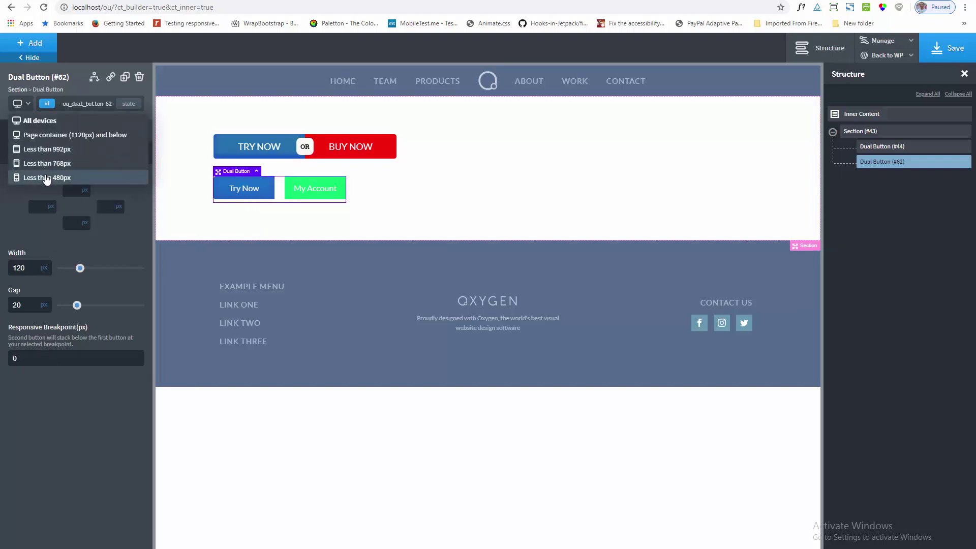
pyautogui.click(46, 177)
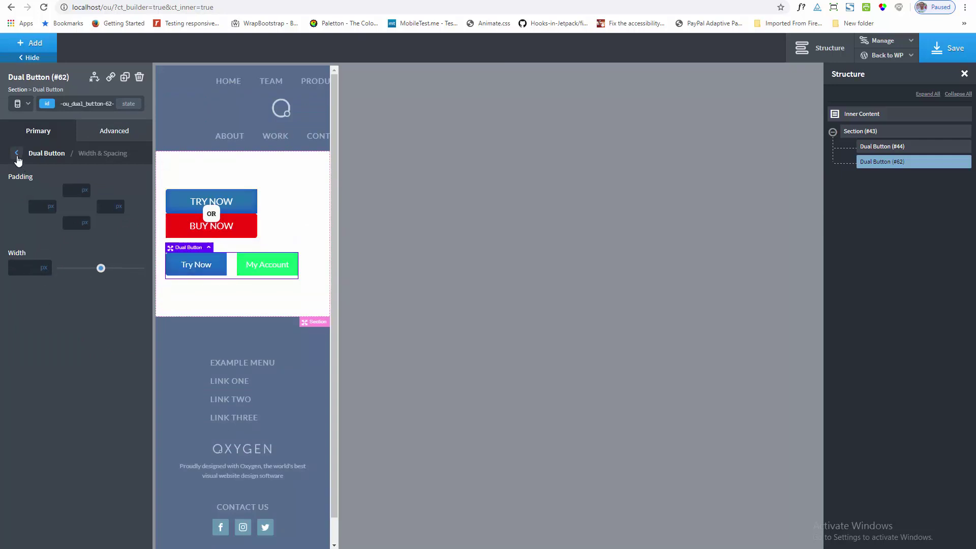
pyautogui.click(18, 160)
pyautogui.click(98, 266)
pyautogui.click(17, 103)
pyautogui.click(31, 120)
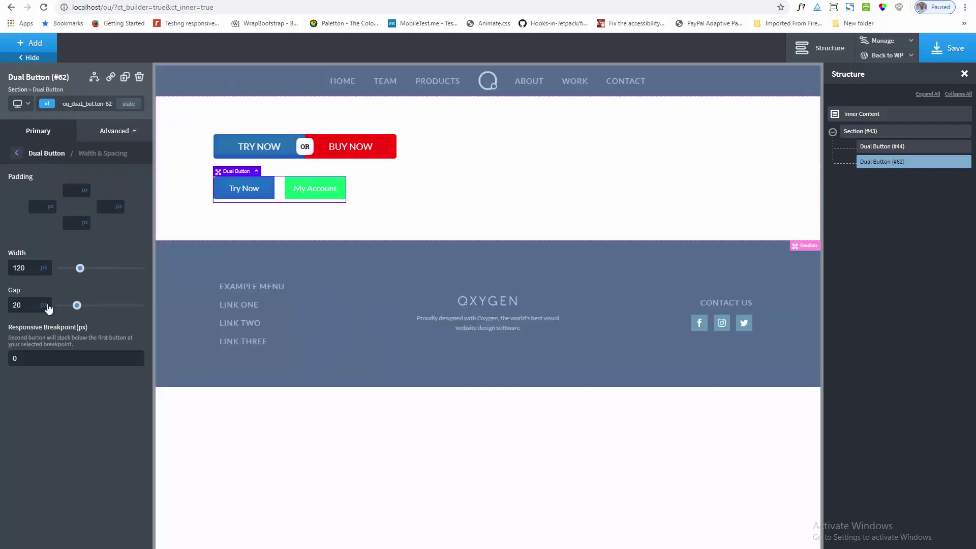
pyautogui.write('0')
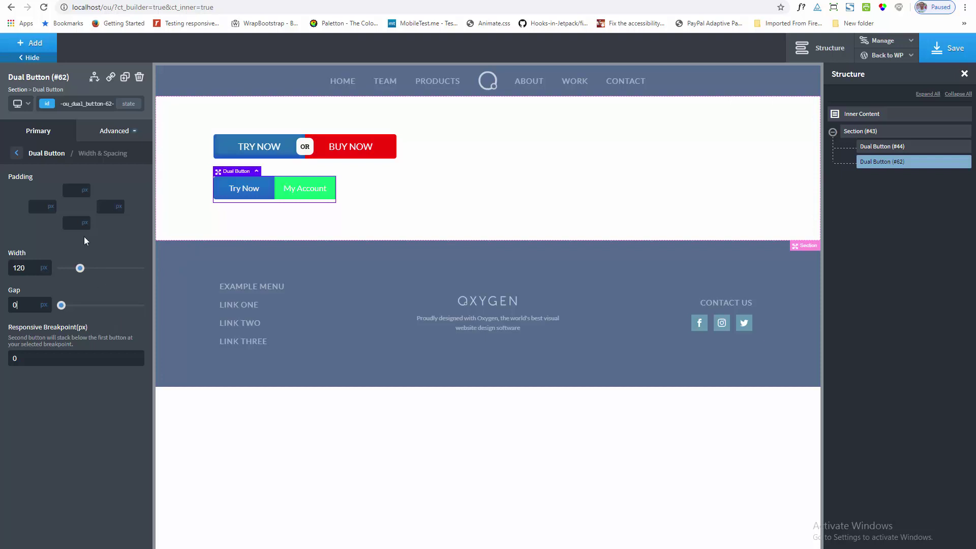
pyautogui.click(16, 153)
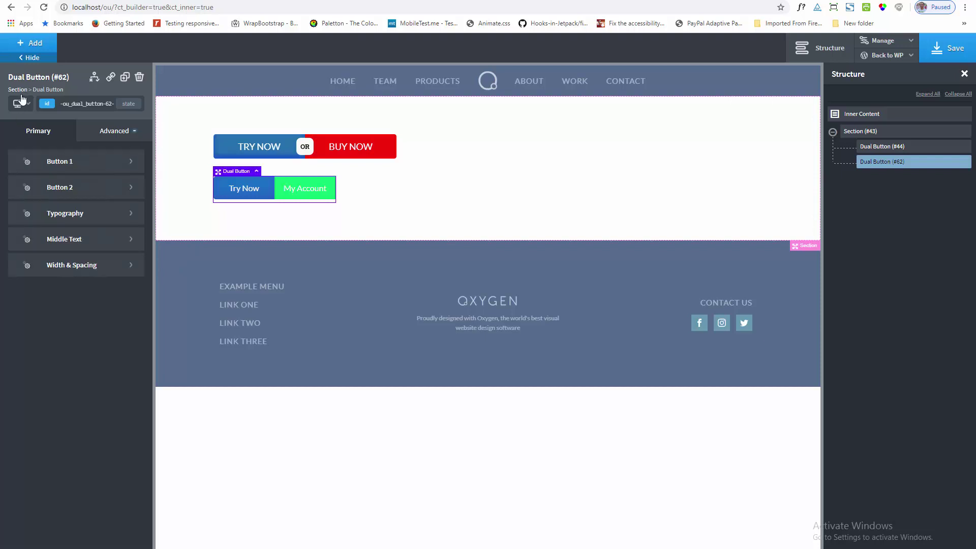
pyautogui.click(18, 103)
pyautogui.click(38, 181)
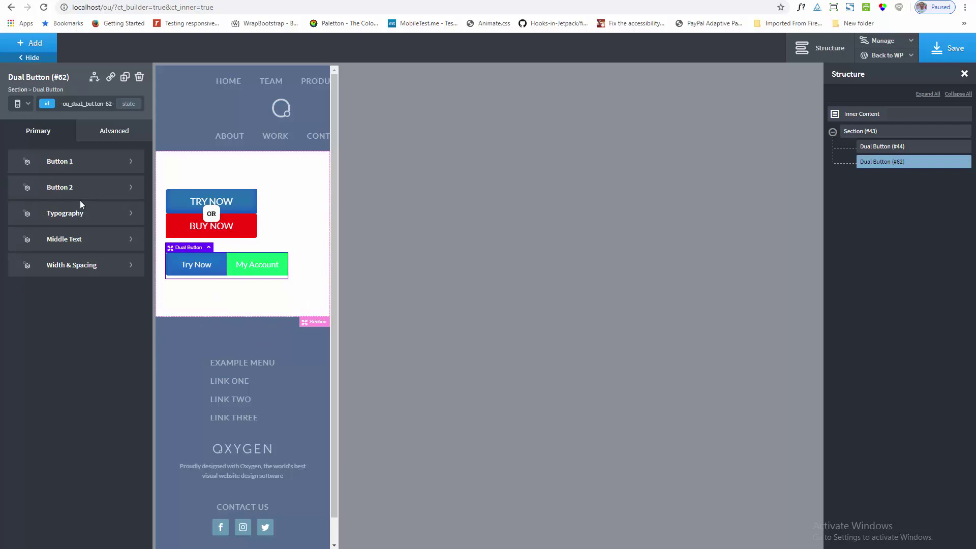
pyautogui.click(27, 106)
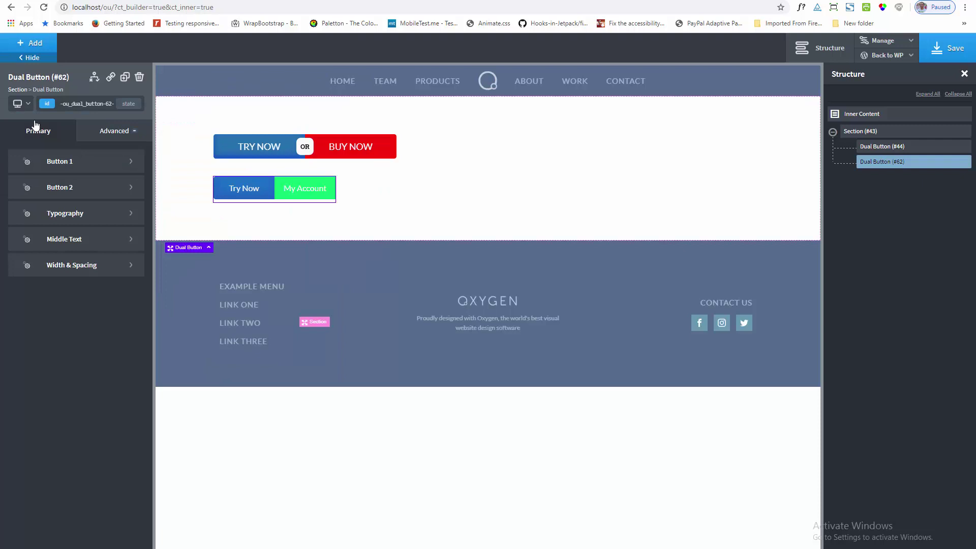
# - Show a $ badge between the two buttons and make it 34 px wide
pyautogui.click(78, 251)
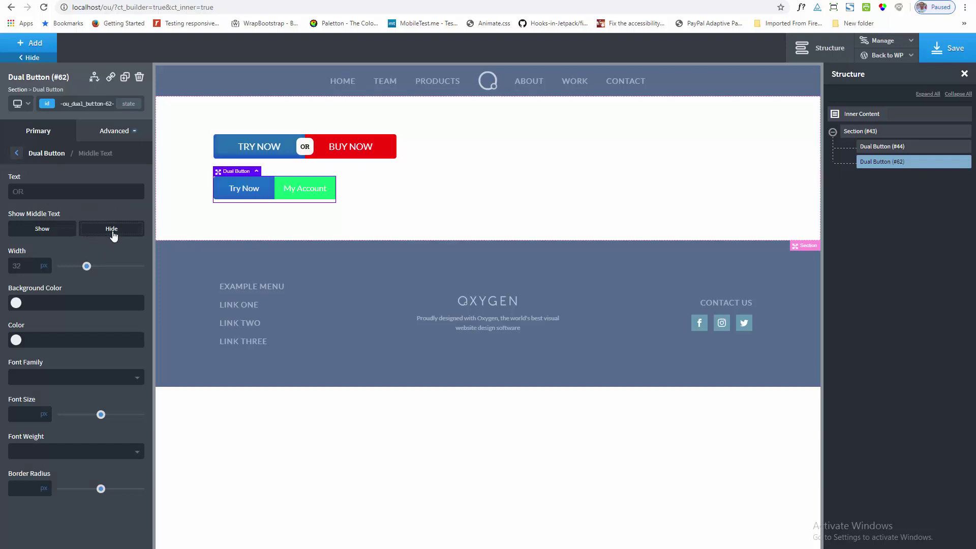
pyautogui.click(43, 230)
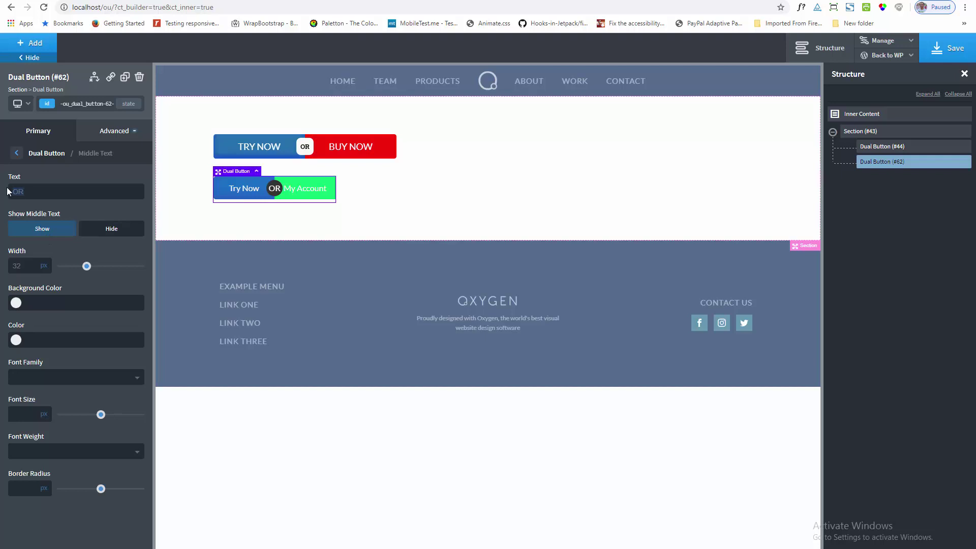
pyautogui.write('$')
pyautogui.moveTo(82, 270); pyautogui.dragTo(88, 267)
# - Give the badge a dark purple background (#461993)
pyautogui.click(16, 303)
pyautogui.moveTo(77, 331); pyautogui.dragTo(106, 372)
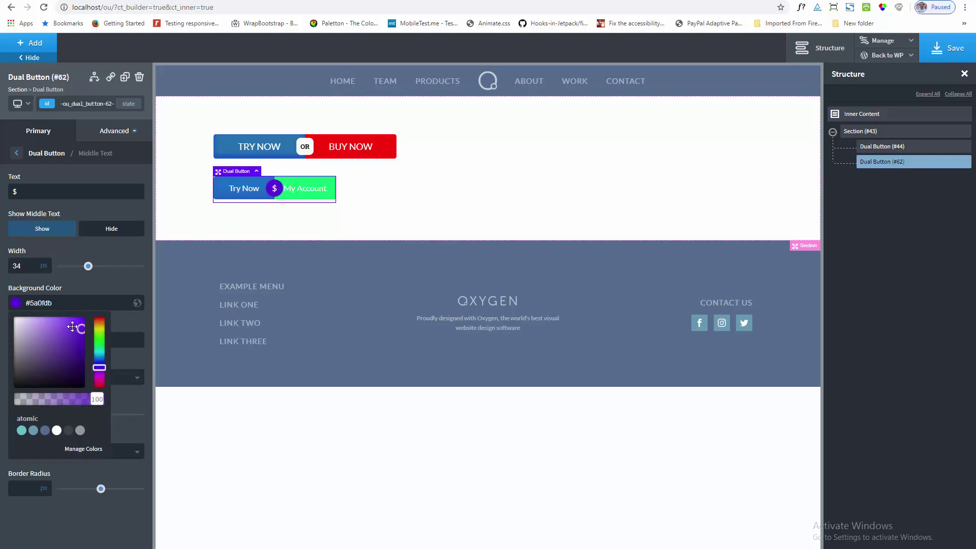
pyautogui.moveTo(80, 328); pyautogui.dragTo(73, 347)
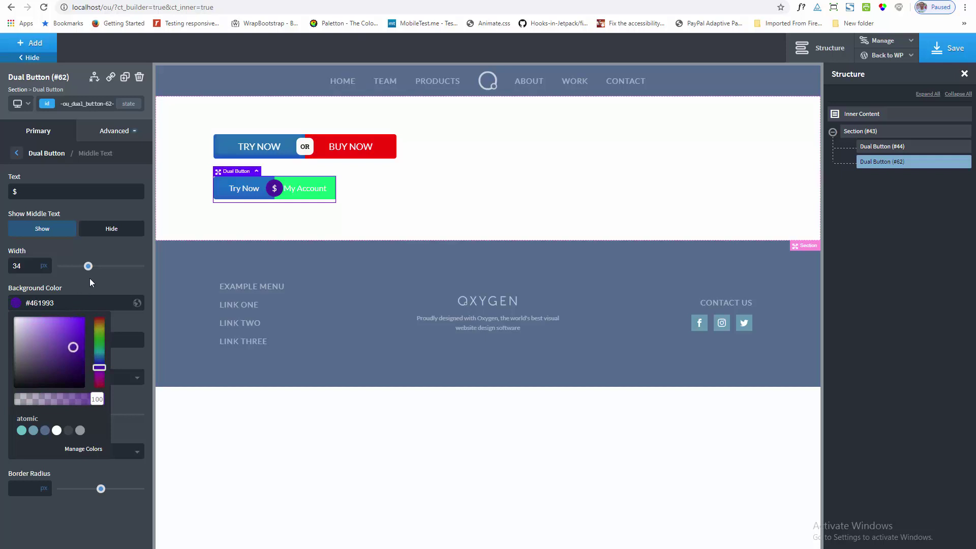
pyautogui.click(90, 278)
# - Colour the $ badge text light pink (#f9a7a7)
pyautogui.click(34, 344)
pyautogui.moveTo(35, 360); pyautogui.dragTo(48, 371)
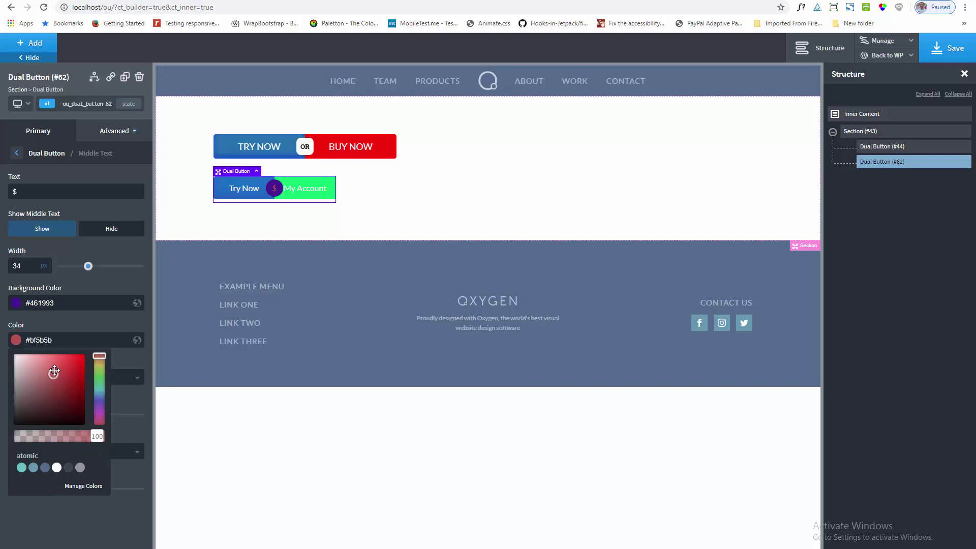
pyautogui.moveTo(49, 371)
pyautogui.mouseDown()
pyautogui.moveTo(77, 366)
pyautogui.moveTo(36, 355)
pyautogui.mouseUp()
pyautogui.click(97, 315)
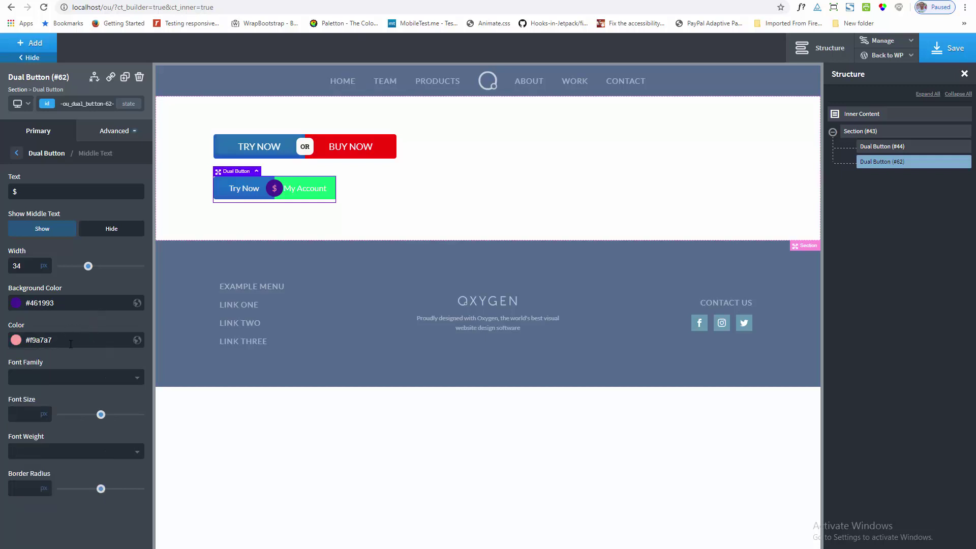
# - Set the badge text to Merriweather at 16 px
pyautogui.click(65, 381)
pyautogui.scroll(-5, 98, 435)
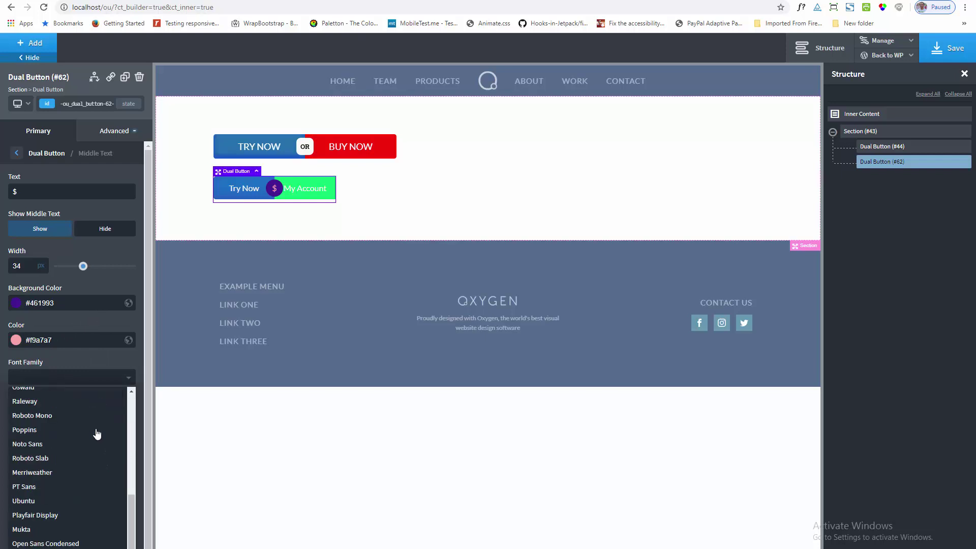
pyautogui.click(32, 472)
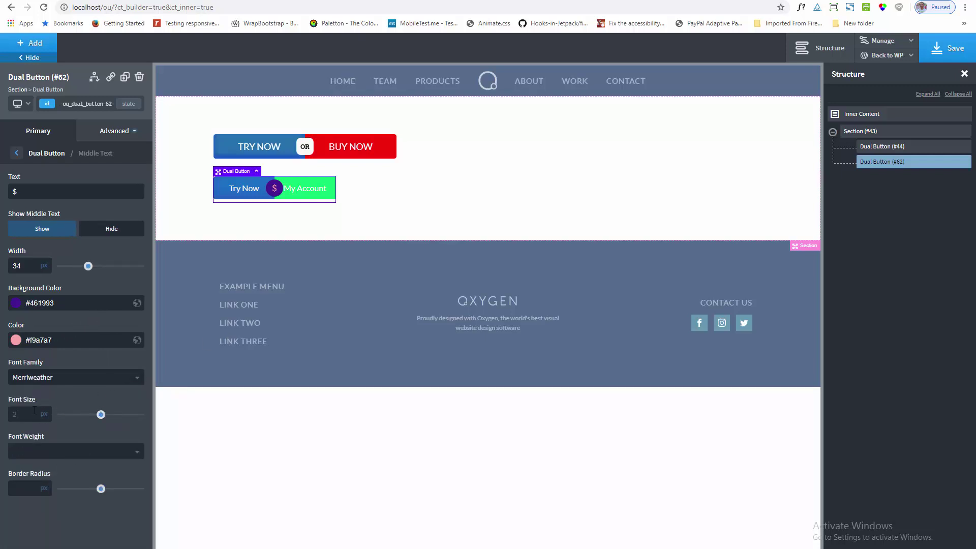
pyautogui.write('0')
pyautogui.moveTo(78, 417); pyautogui.dragTo(70, 418)
pyautogui.press('Up')
pyautogui.press('Up')
pyautogui.press('Up')
pyautogui.press('Up')
# - Round the badge with a 16 px corner radius so it appears circular
pyautogui.moveTo(101, 488)
pyautogui.mouseDown()
pyautogui.moveTo(62, 491)
pyautogui.moveTo(74, 490)
pyautogui.mouseUp()
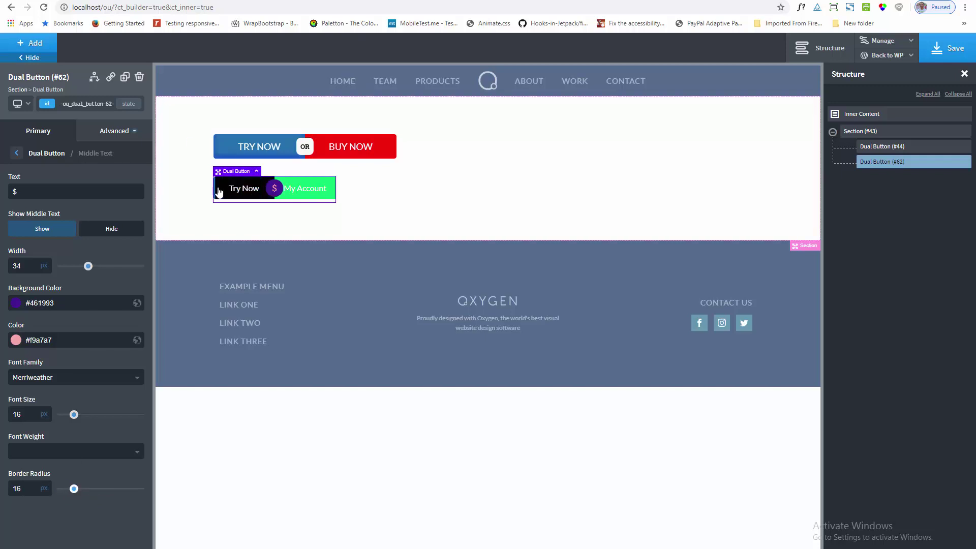
pyautogui.click(16, 153)
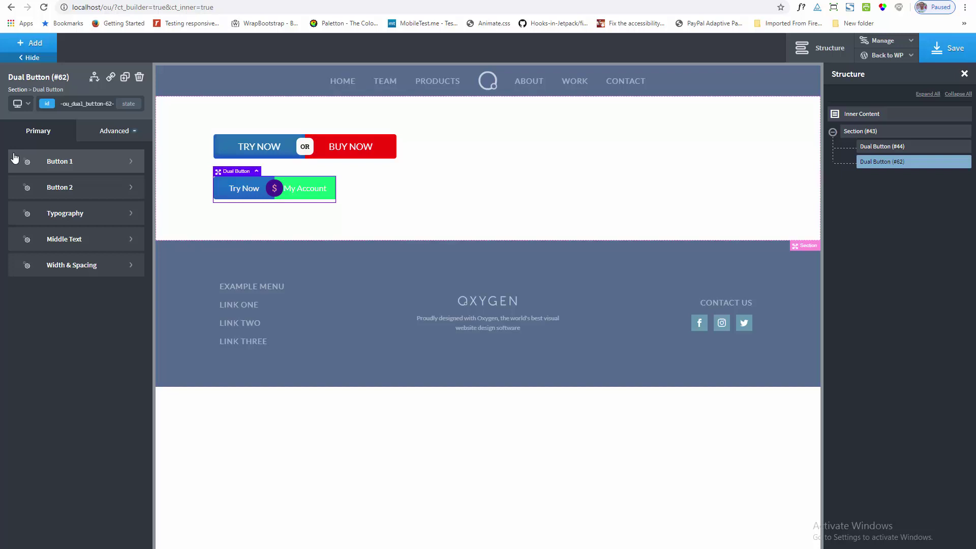
# - Give both buttons 20 px padding on every side and a 150 px width
pyautogui.click(120, 268)
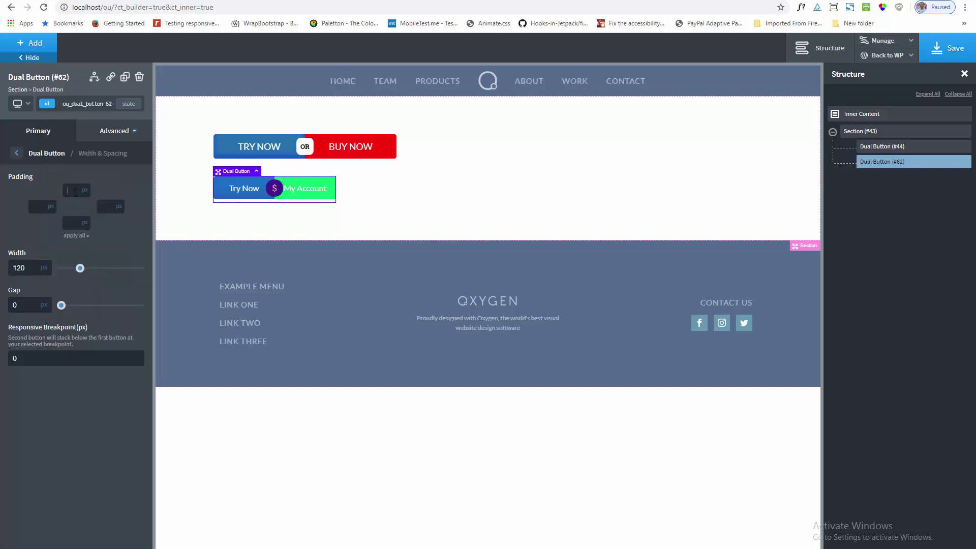
pyautogui.write('10')
pyautogui.click(81, 236)
pyautogui.doubleClick(70, 222)
pyautogui.write('20')
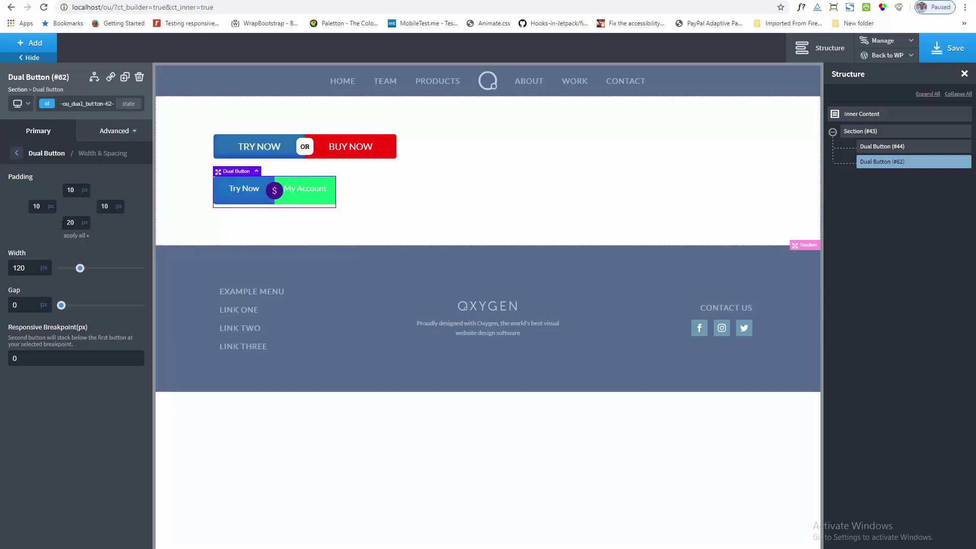
pyautogui.click(81, 238)
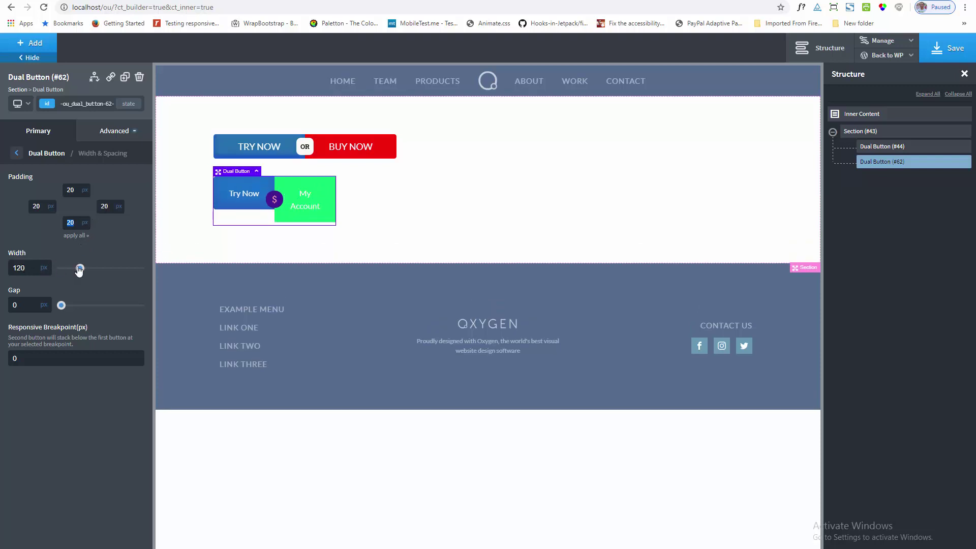
pyautogui.moveTo(79, 269); pyautogui.dragTo(86, 271)
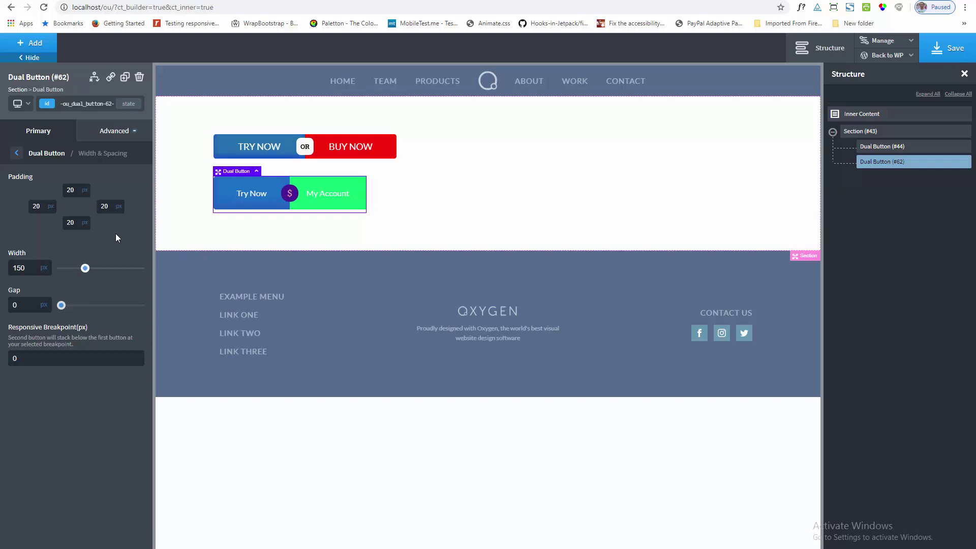
# - Round My Account's top-right and bottom-right corners to 5 px and hide the settings panel
pyautogui.click(17, 154)
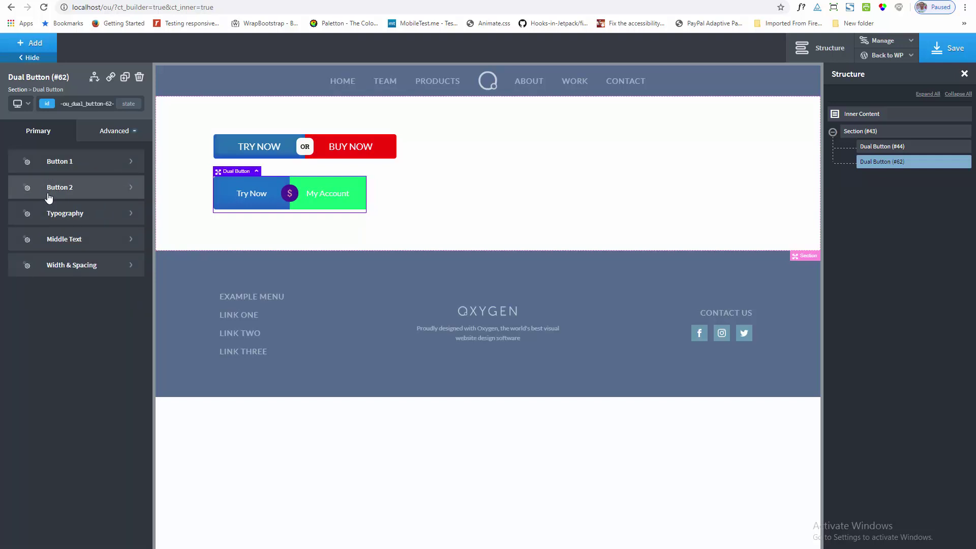
pyautogui.click(48, 191)
pyautogui.click(69, 509)
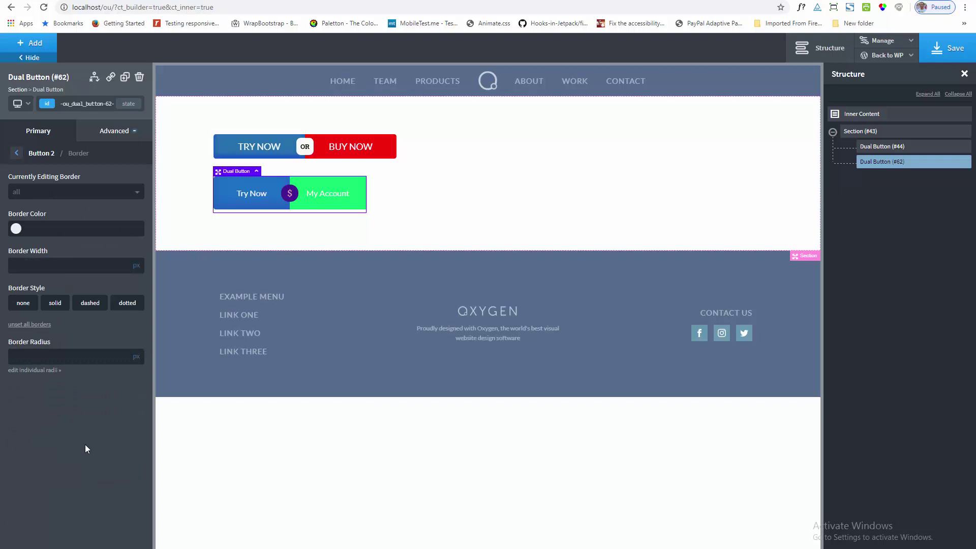
pyautogui.click(44, 370)
pyautogui.write('5')
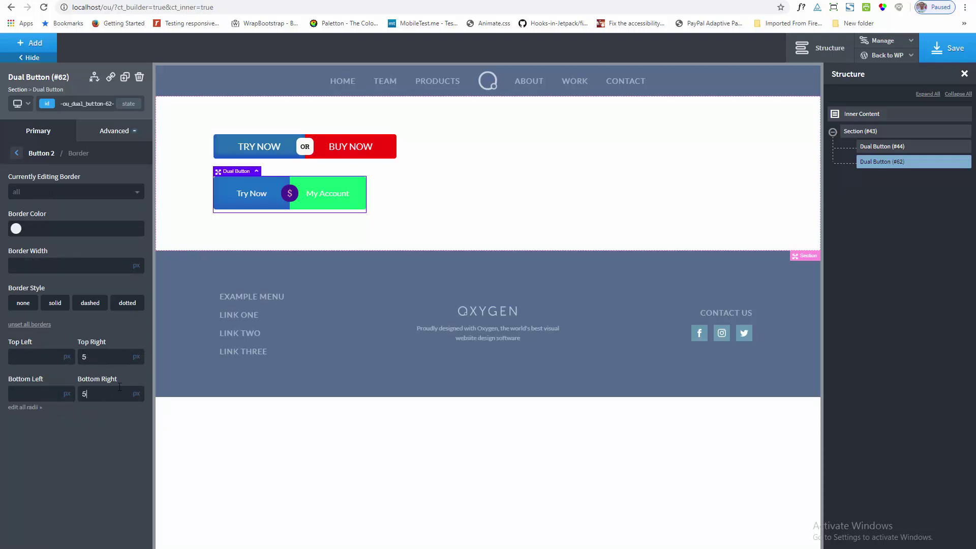
pyautogui.click(33, 58)
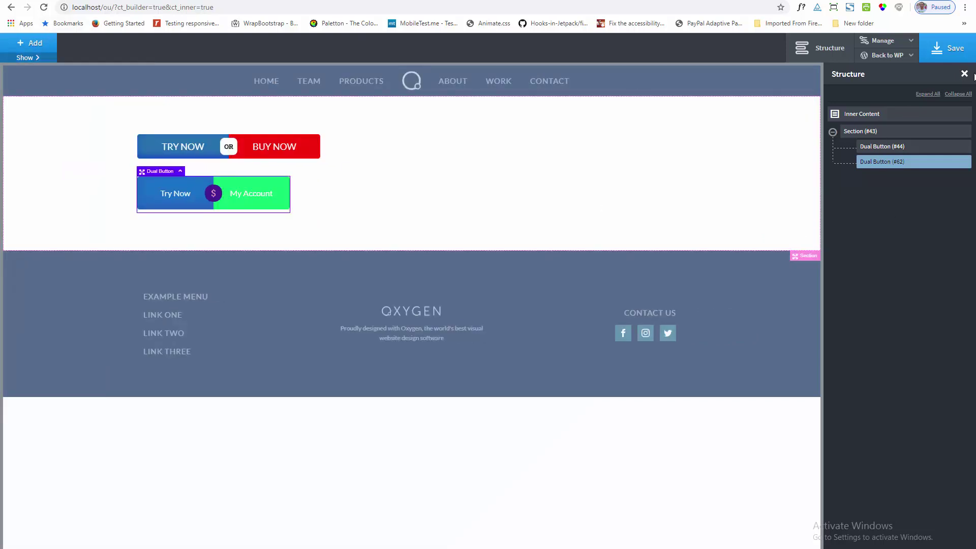
pyautogui.click(337, 156)
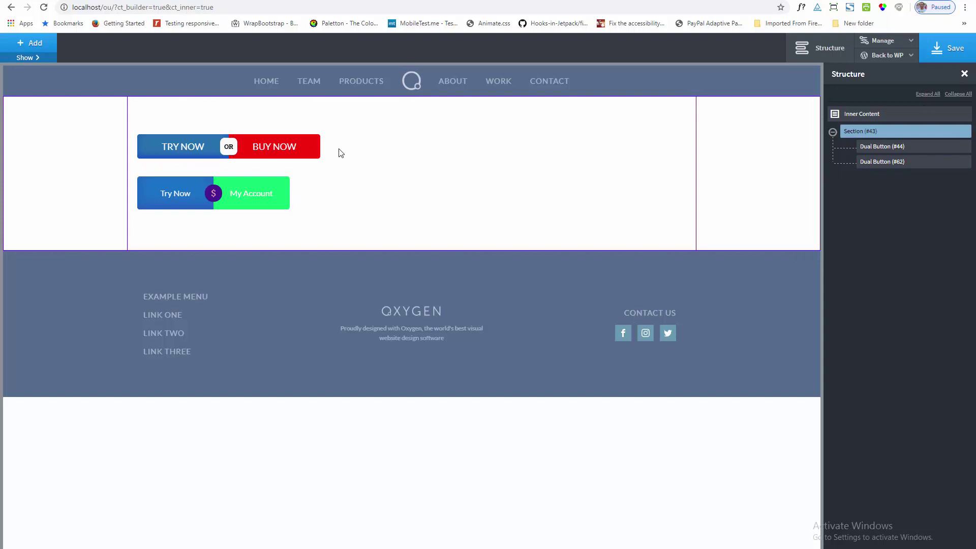